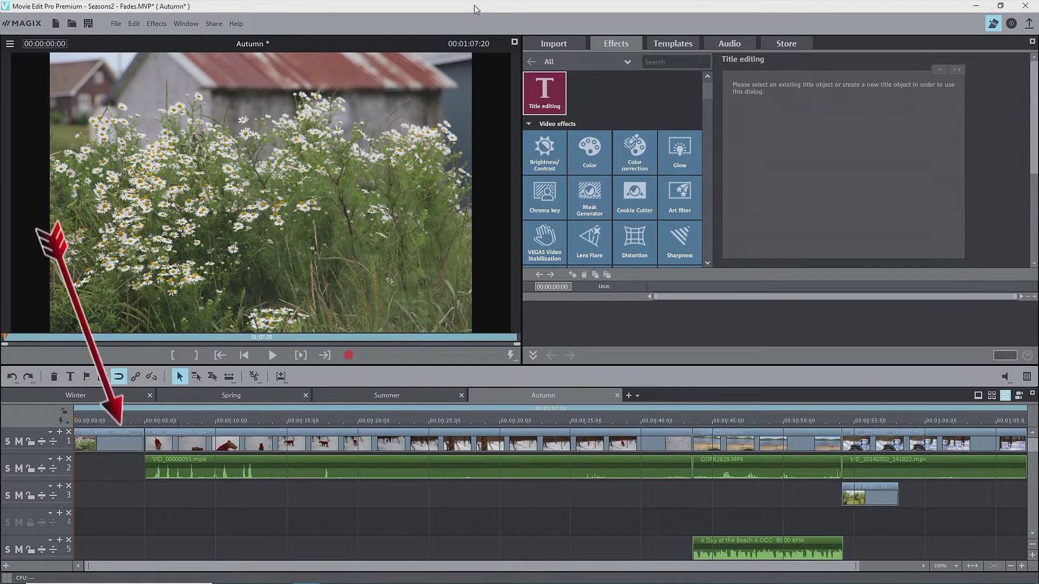
# Select the opening photo, the three video clips on track 1 together, and the music clip on its own
pyautogui.click(114, 441)
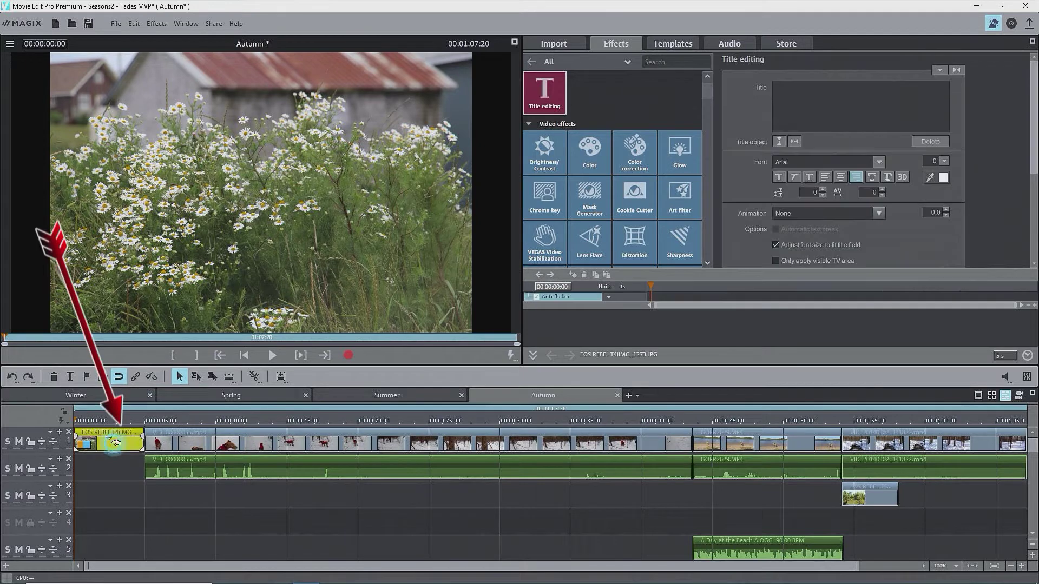
pyautogui.click(222, 443)
pyautogui.keyDown('ctrl'); pyautogui.click(744, 443); pyautogui.keyUp('ctrl')
pyautogui.keyDown('ctrl'); pyautogui.click(901, 443); pyautogui.keyUp('ctrl')
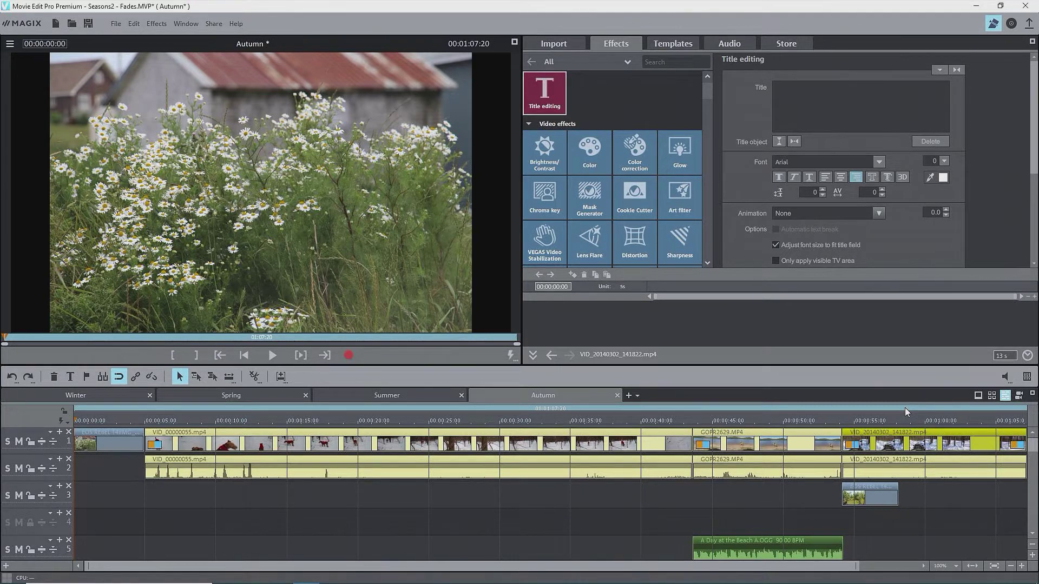
pyautogui.click(800, 546)
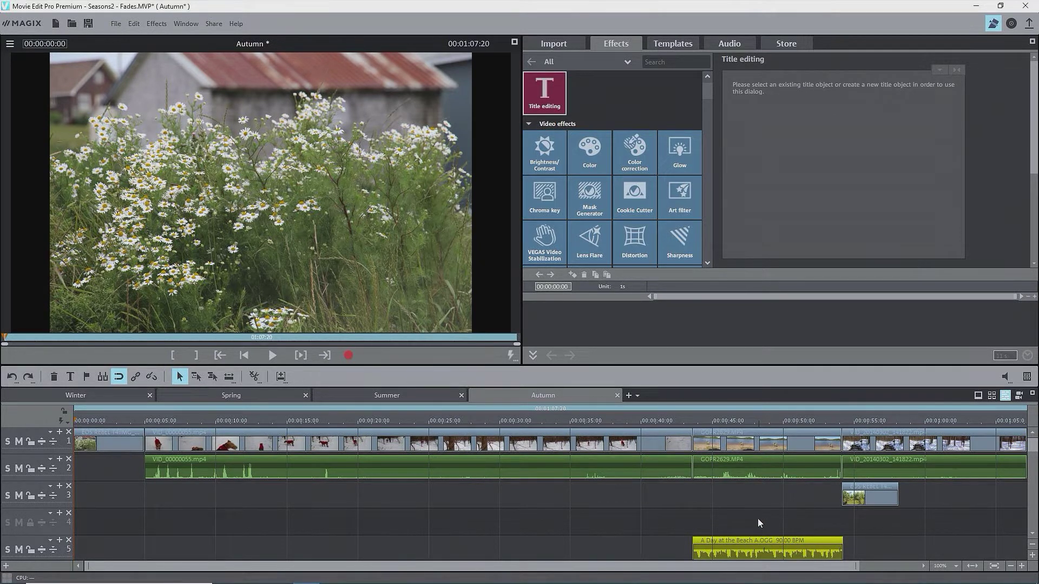
# Compare the Autumn movie in the storyboard view and the timeline view, checking how the music clip is shown
pyautogui.click(978, 395)
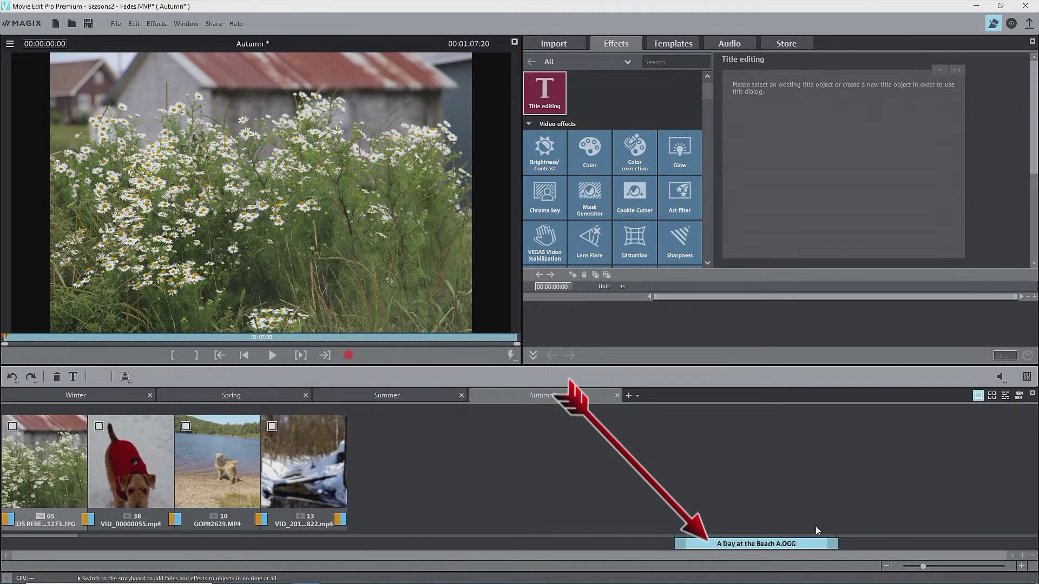
pyautogui.click(1005, 395)
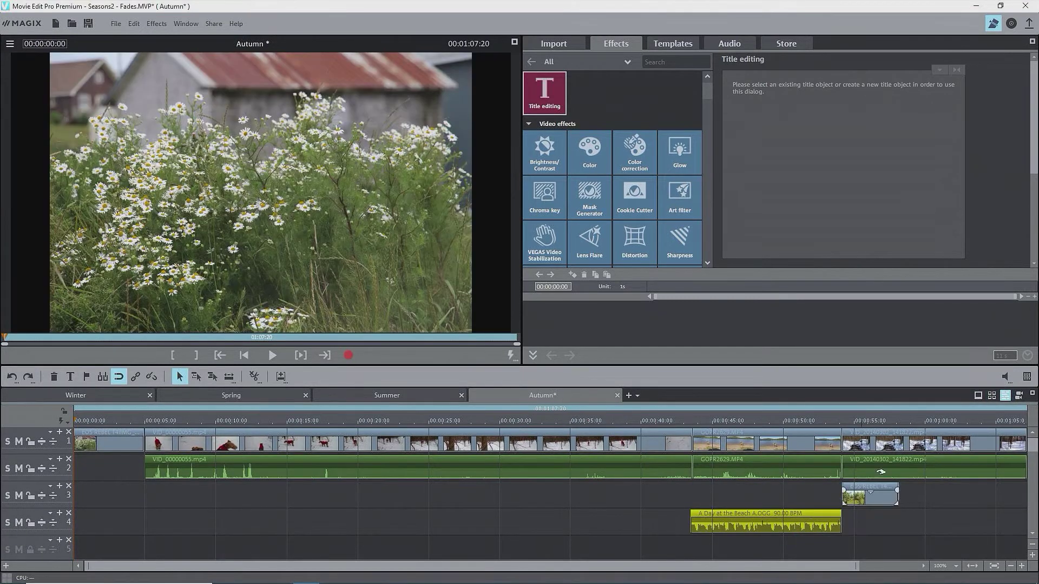
pyautogui.click(977, 397)
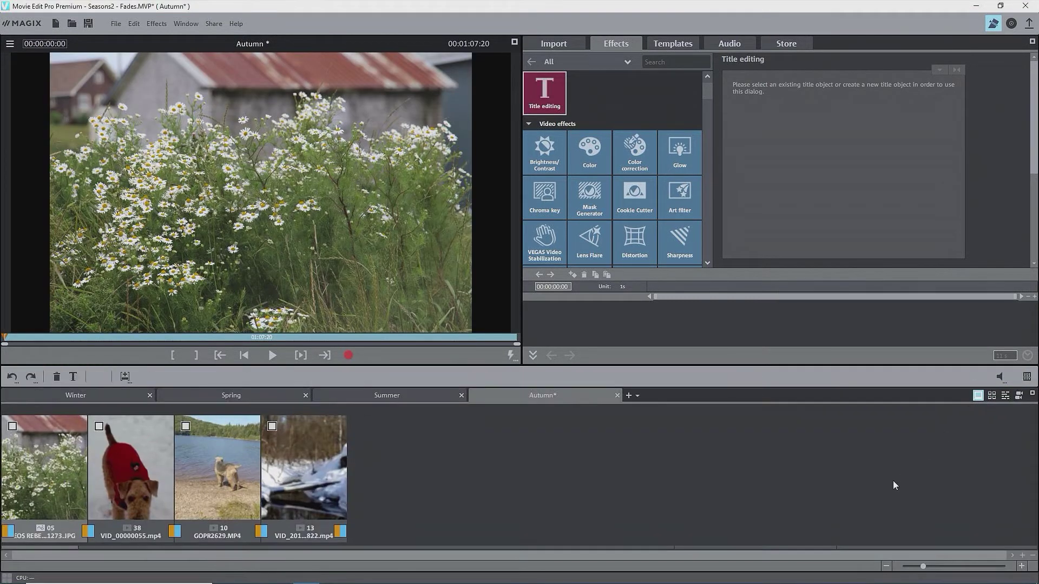
pyautogui.click(1004, 395)
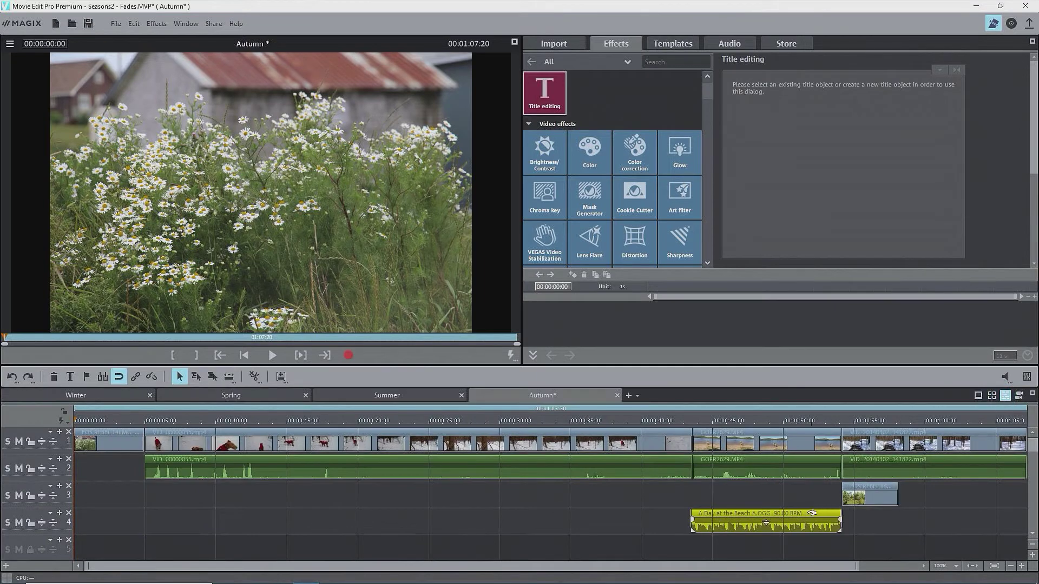
# Add a fade-in of about 55 frames to the GOPR2629.MP4 video clip on track 1
pyautogui.click(742, 445)
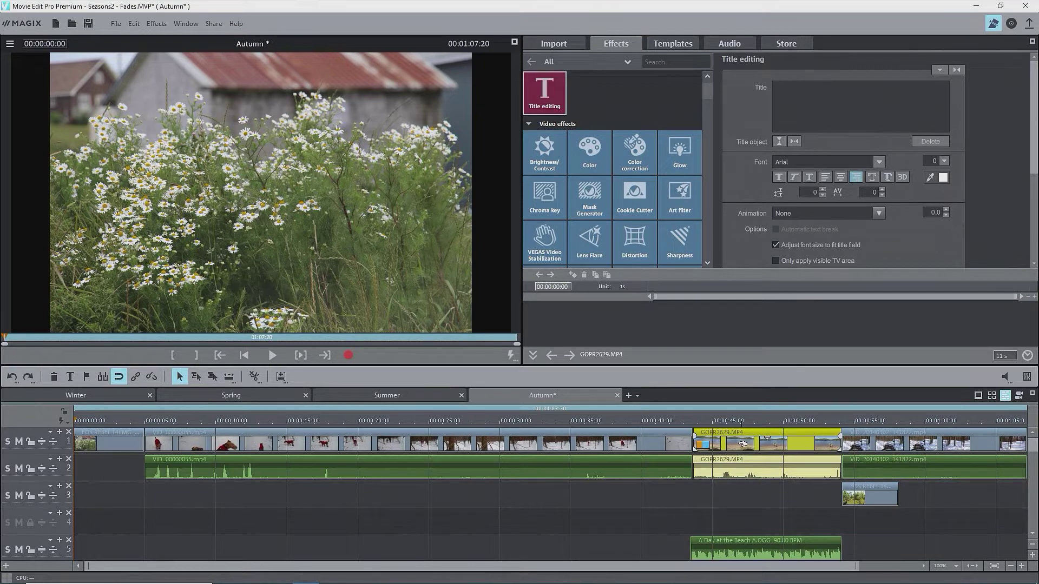
pyautogui.moveTo(694, 435); pyautogui.dragTo(725, 436)
pyautogui.moveTo(840, 437)
pyautogui.mouseDown()
pyautogui.moveTo(800, 437)
pyautogui.moveTo(840, 436)
pyautogui.mouseUp()
pyautogui.moveTo(725, 436); pyautogui.dragTo(719, 436)
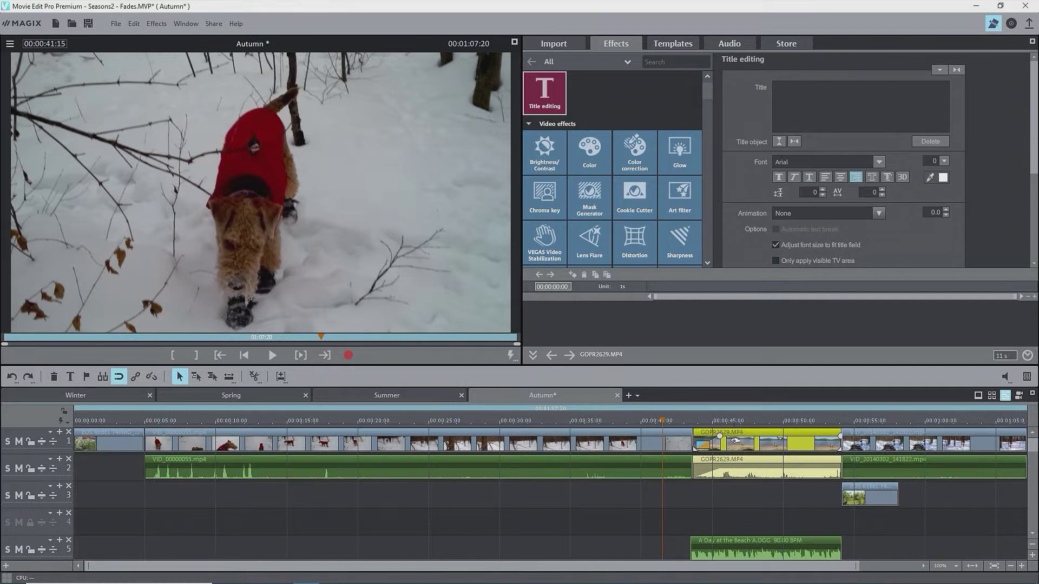
# Check the play time in the object properties of GOPR2629.MP4 and close them without changes
pyautogui.rightClick(731, 443)
pyautogui.click(768, 443)
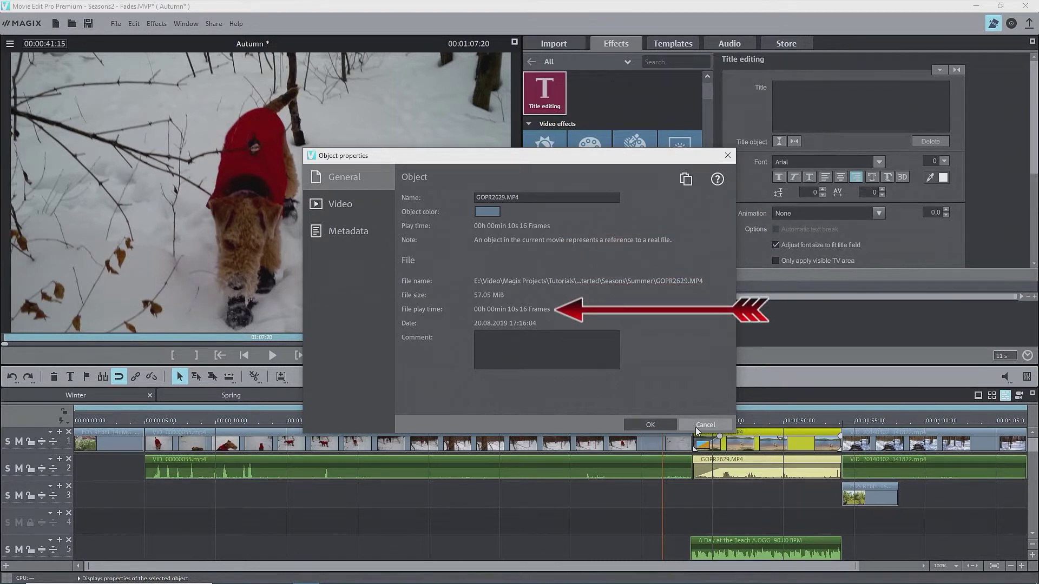
pyautogui.click(697, 426)
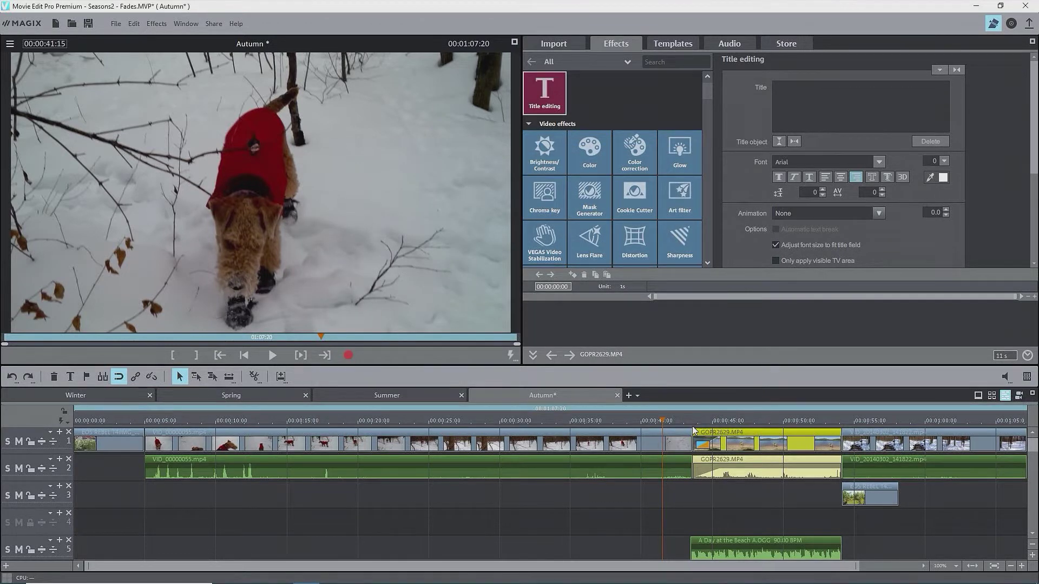
# Open the object trimmer for GOPR2629.MP4 and compare its first, end fade-in, start fade-out and last frames
pyautogui.click(693, 425)
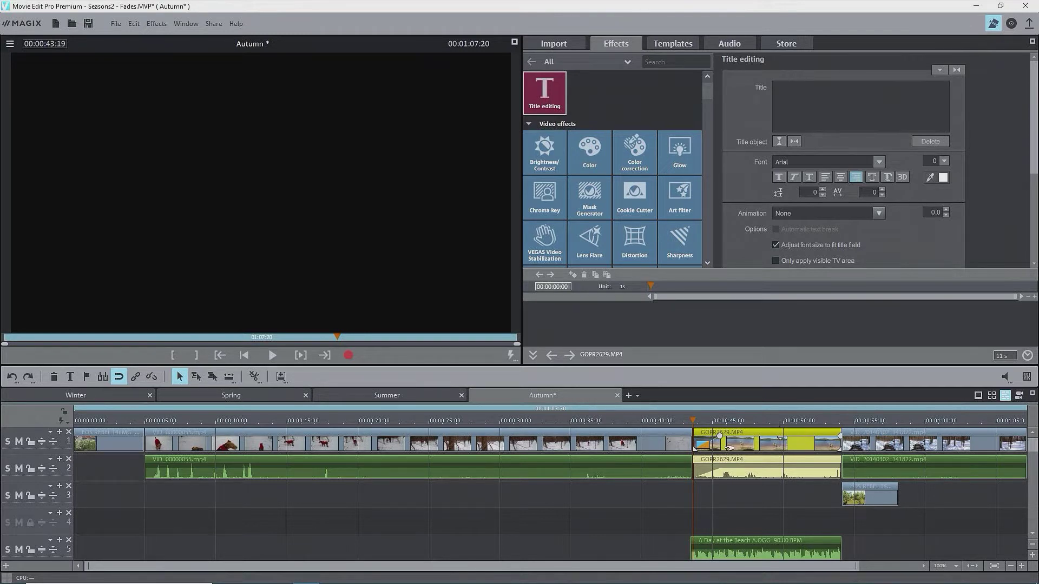
pyautogui.rightClick(757, 447)
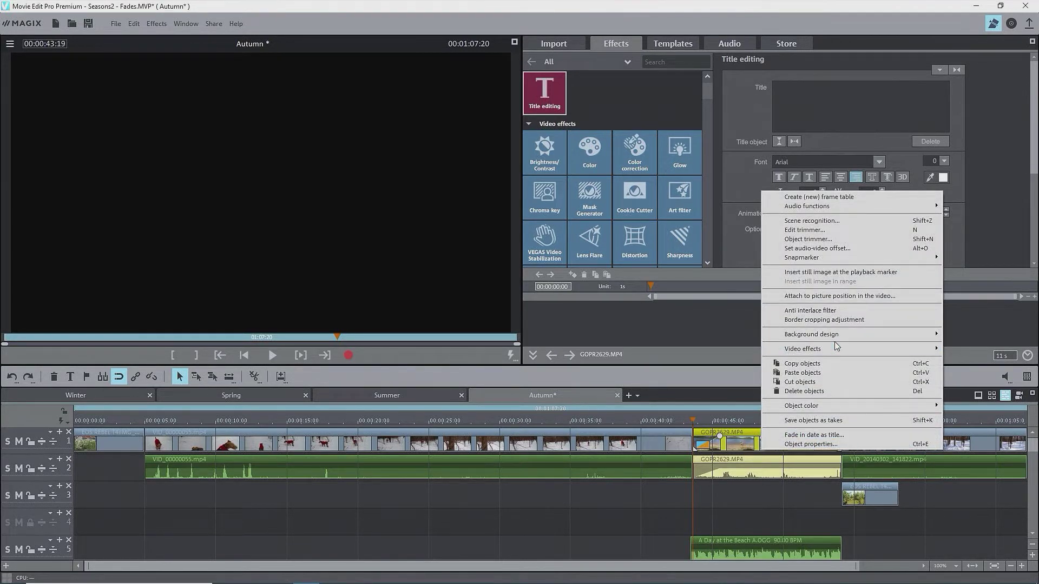
pyautogui.click(847, 241)
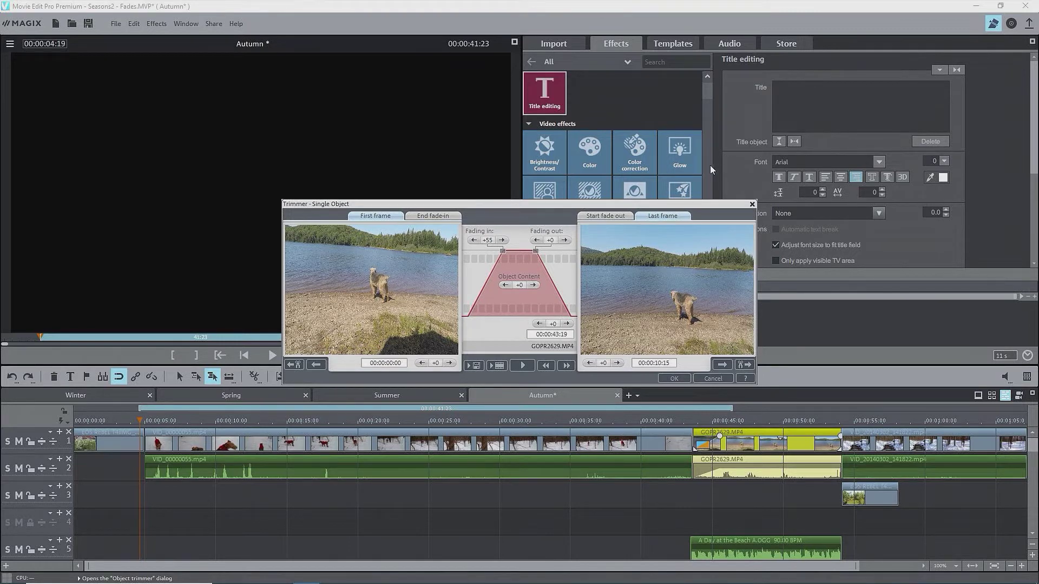
pyautogui.click(445, 217)
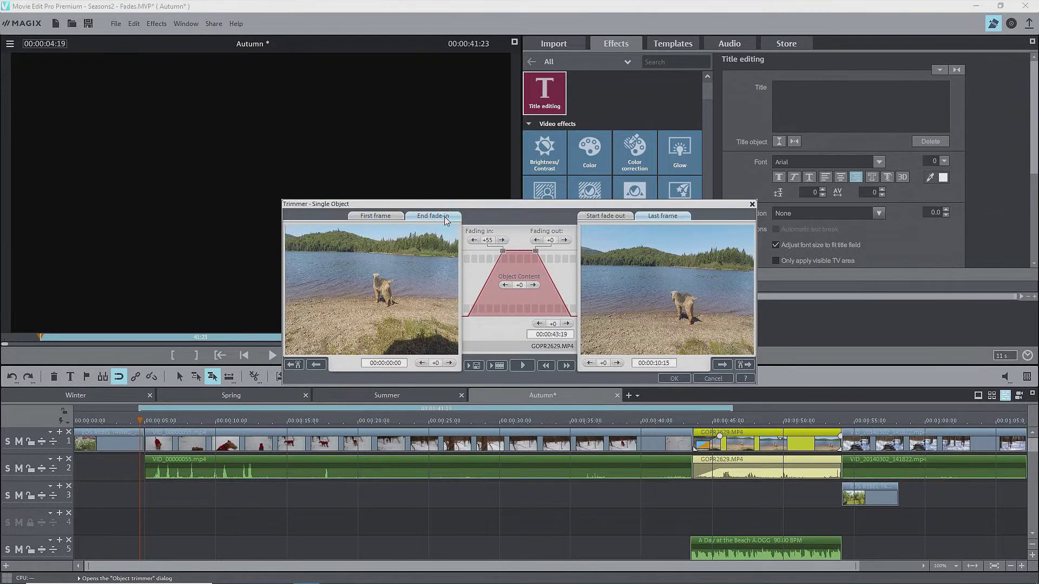
pyautogui.click(381, 216)
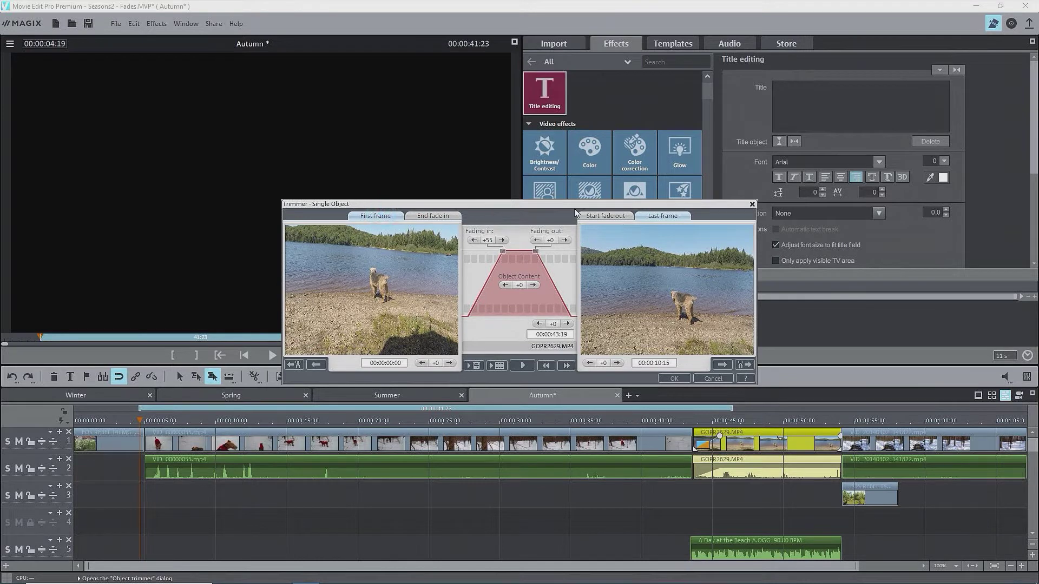
pyautogui.click(666, 217)
pyautogui.click(433, 216)
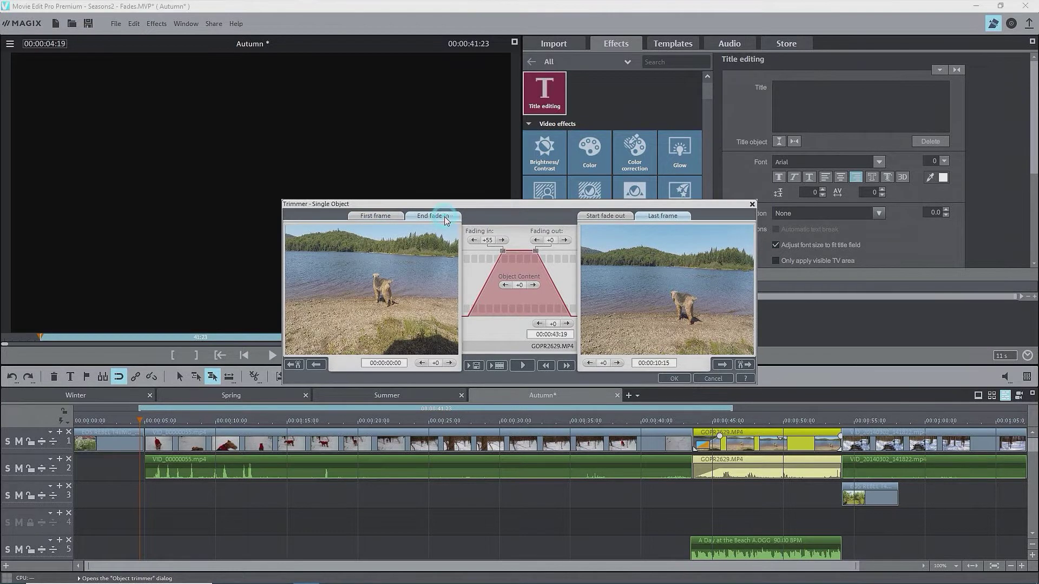
pyautogui.click(383, 217)
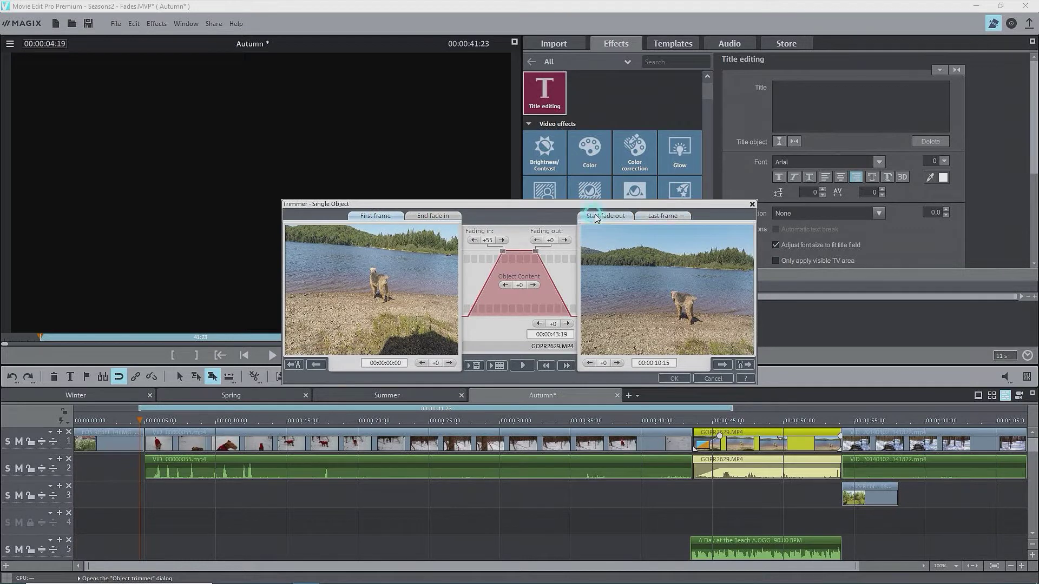
pyautogui.click(665, 217)
pyautogui.click(383, 217)
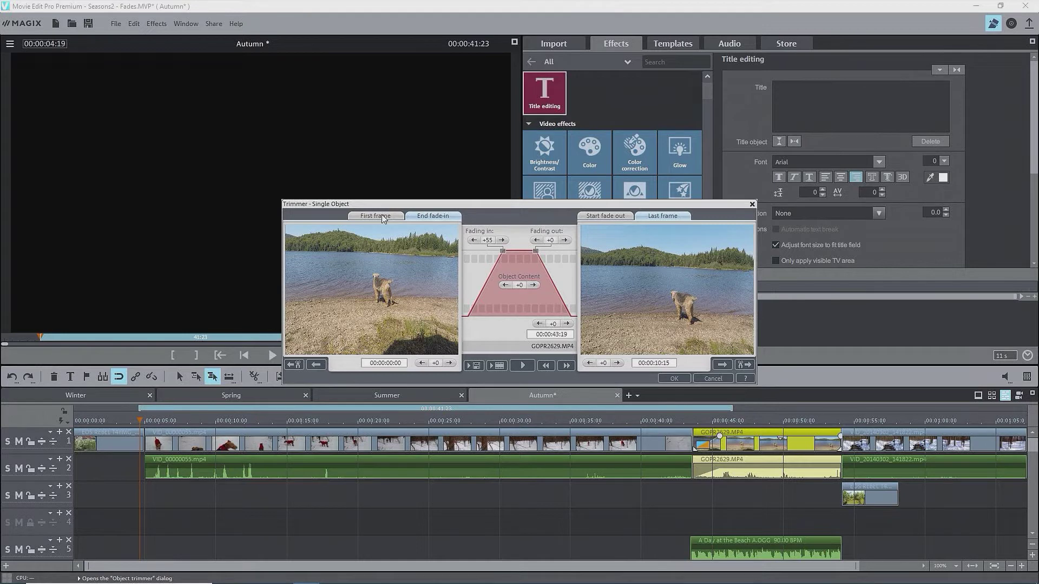
# Lengthen the fade-in of GOPR2629.MP4 to 107 frames and its fade-out to 66 frames in the object trimmer
pyautogui.click(501, 241)
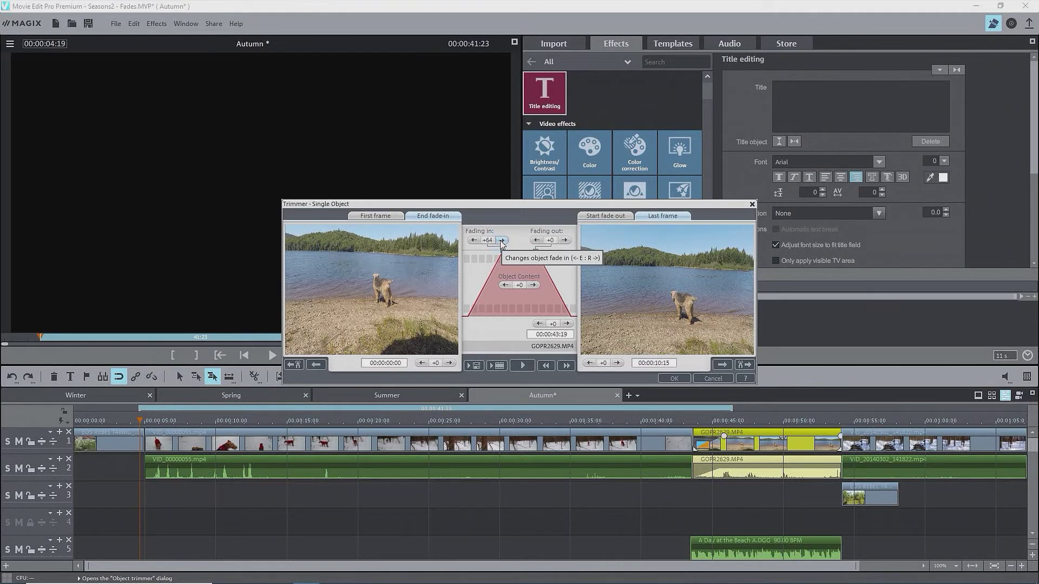
pyautogui.click(502, 241)
pyautogui.click(501, 240)
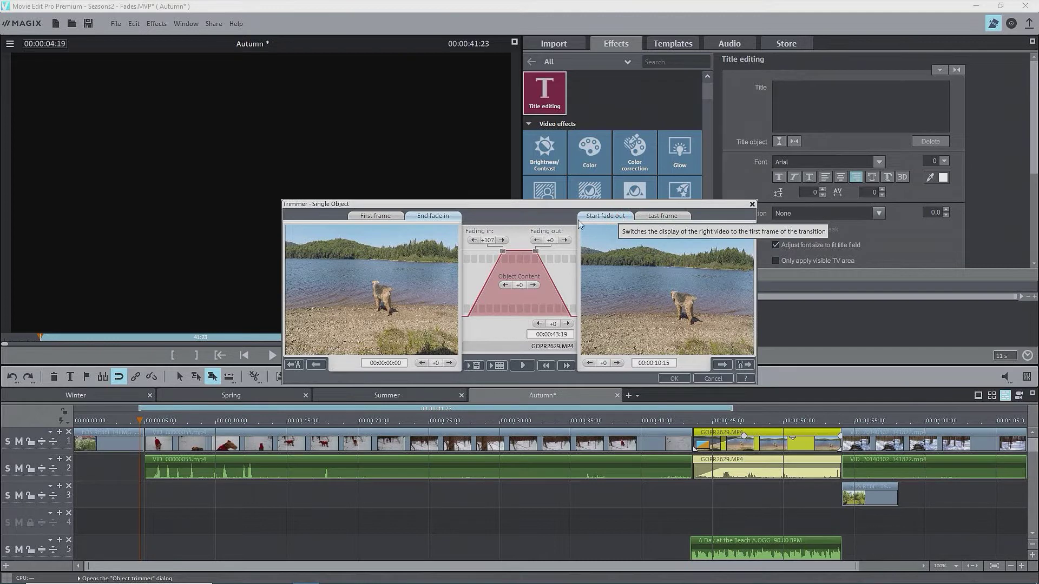
pyautogui.click(536, 240)
pyautogui.click(536, 241)
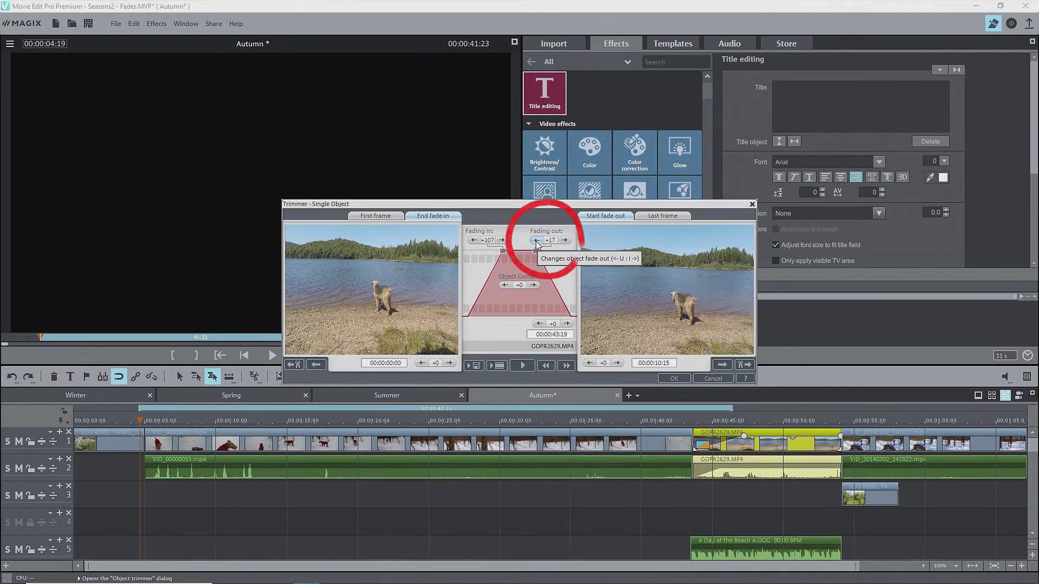
pyautogui.click(536, 242)
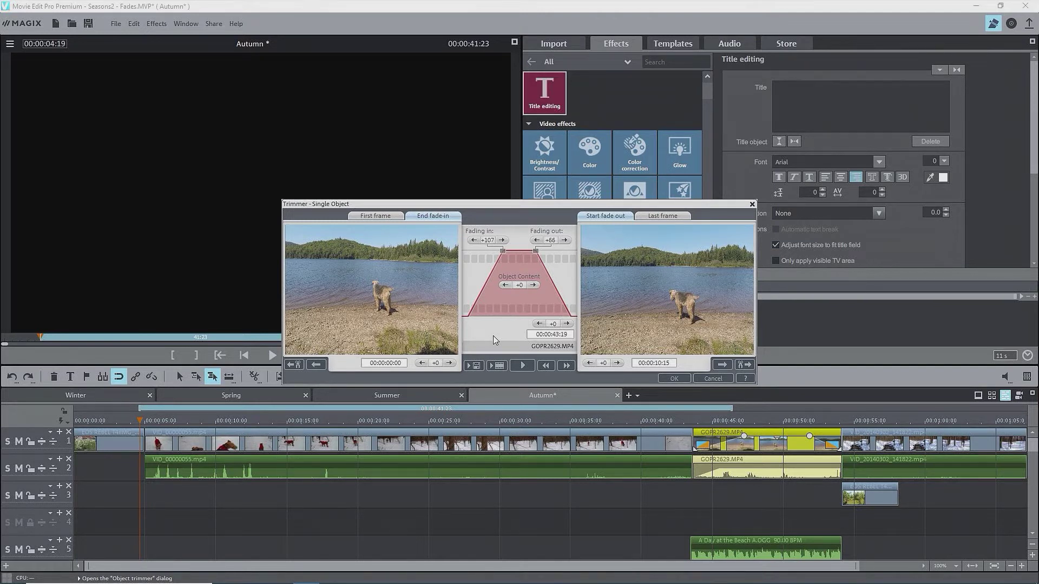
# Shorten the fade-in and the fade-out of GOPR2629.MP4 to 20 frames each
pyautogui.hotkey('shift', 'n')
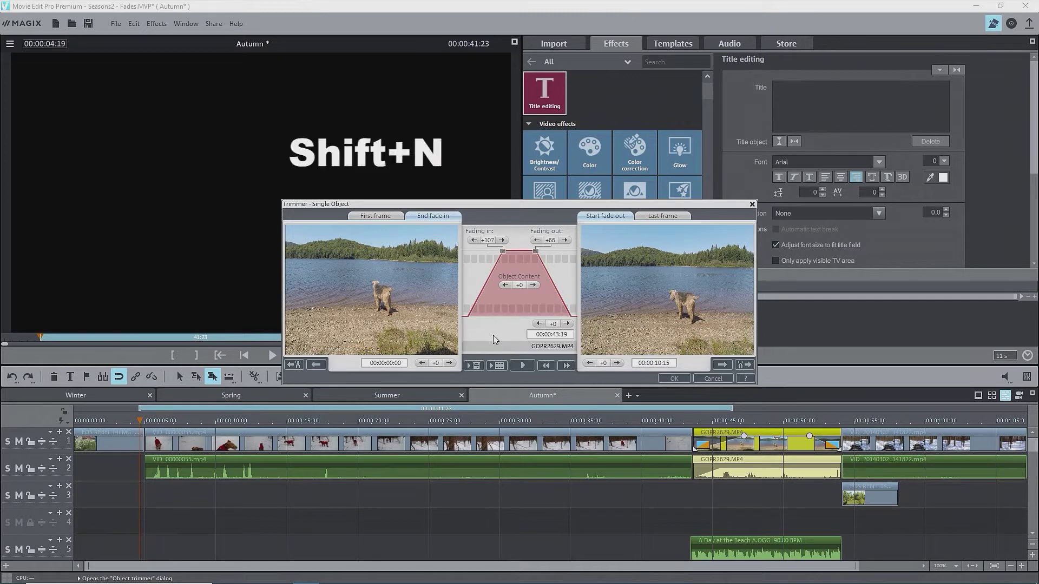
pyautogui.moveTo(475, 241); pyautogui.dragTo(475, 241)
pyautogui.moveTo(566, 241); pyautogui.dragTo(566, 241)
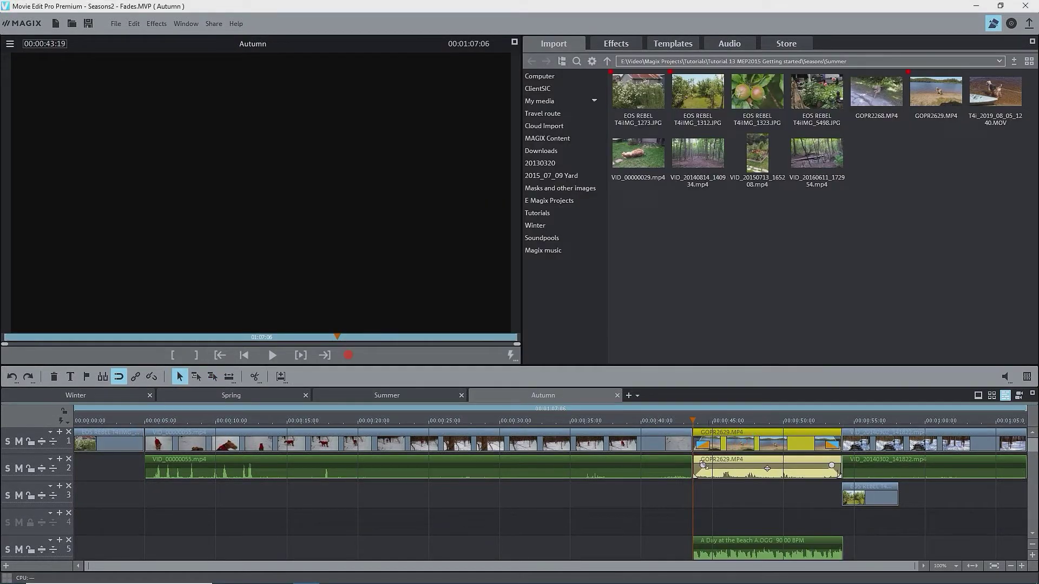
# Trim about 94 frames off the start of GOPR2629.MP4 on the timeline and check the cut in the object trimmer
pyautogui.moveTo(693, 450); pyautogui.dragTo(737, 447)
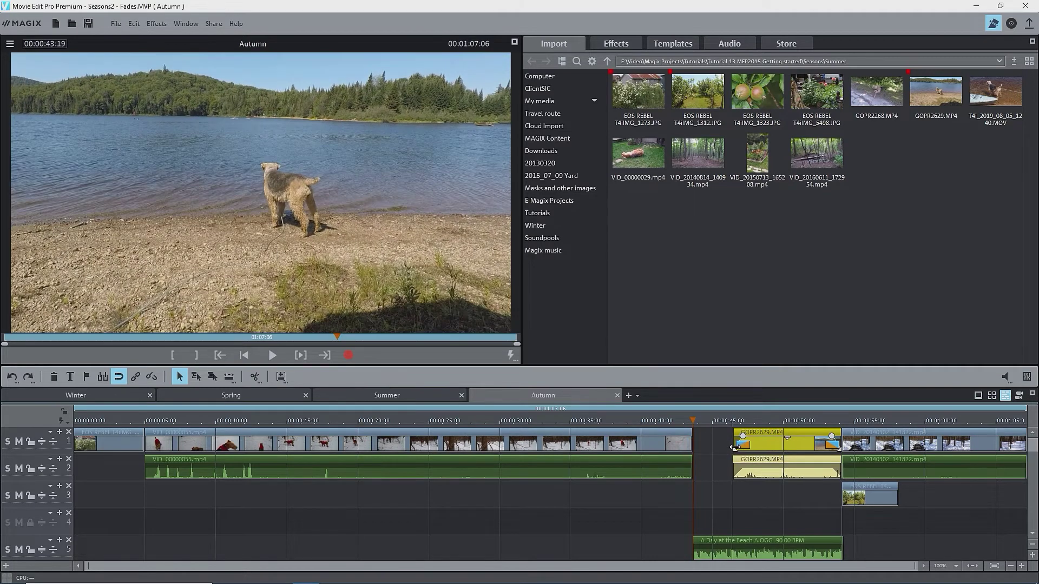
pyautogui.doubleClick(733, 443)
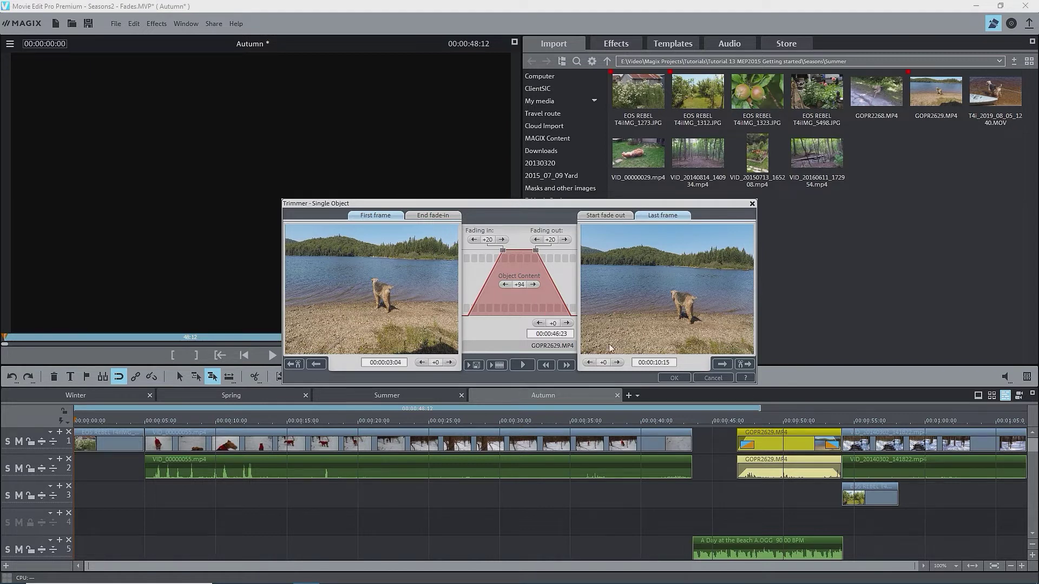
pyautogui.click(673, 378)
# Trim the end of GOPR2629.MP4 back to about 00:00:08:05 and check its last frame in the object trimmer
pyautogui.moveTo(836, 448); pyautogui.dragTo(807, 448)
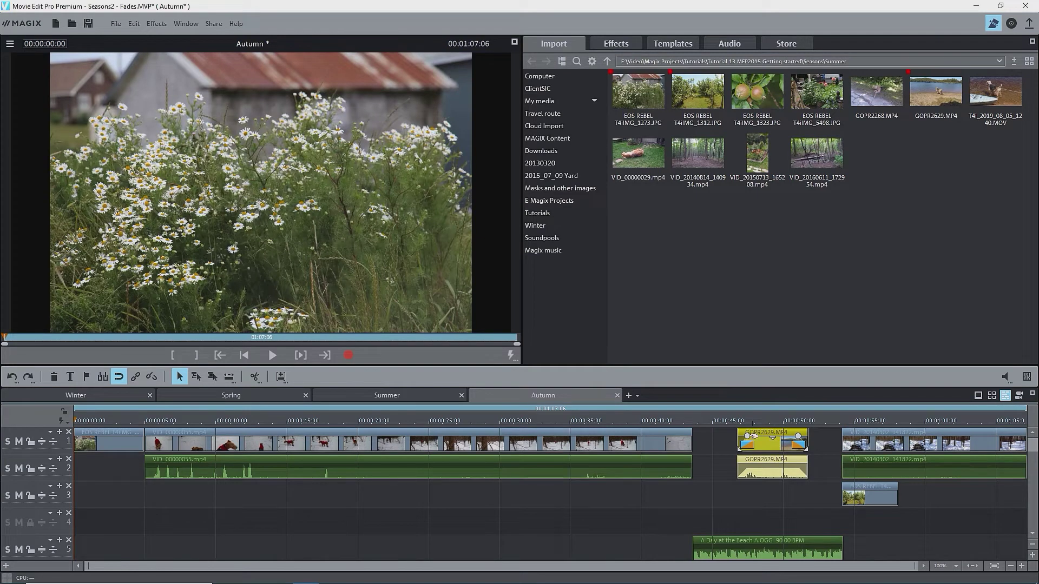
pyautogui.doubleClick(753, 441)
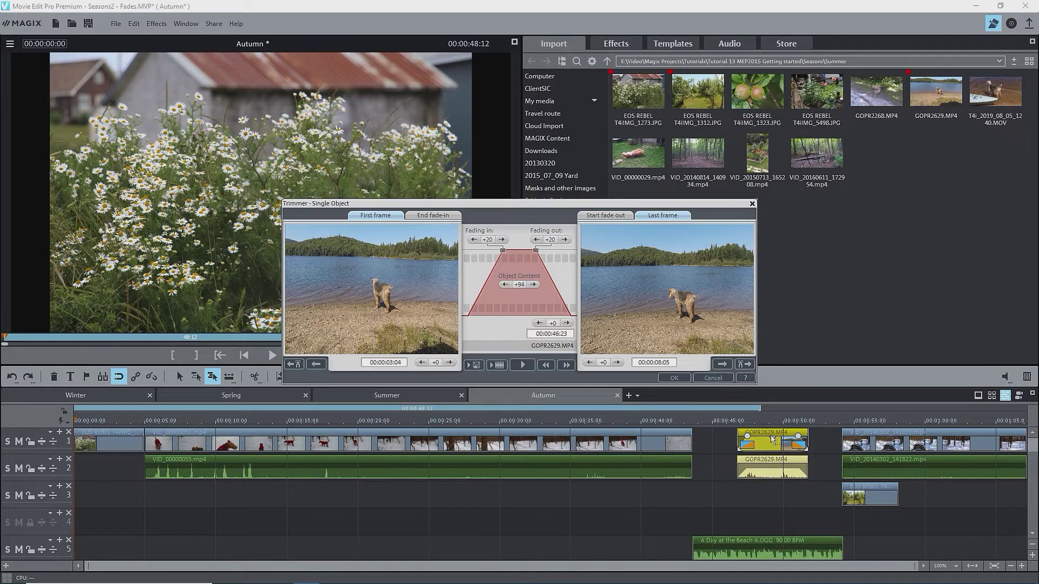
pyautogui.click(674, 378)
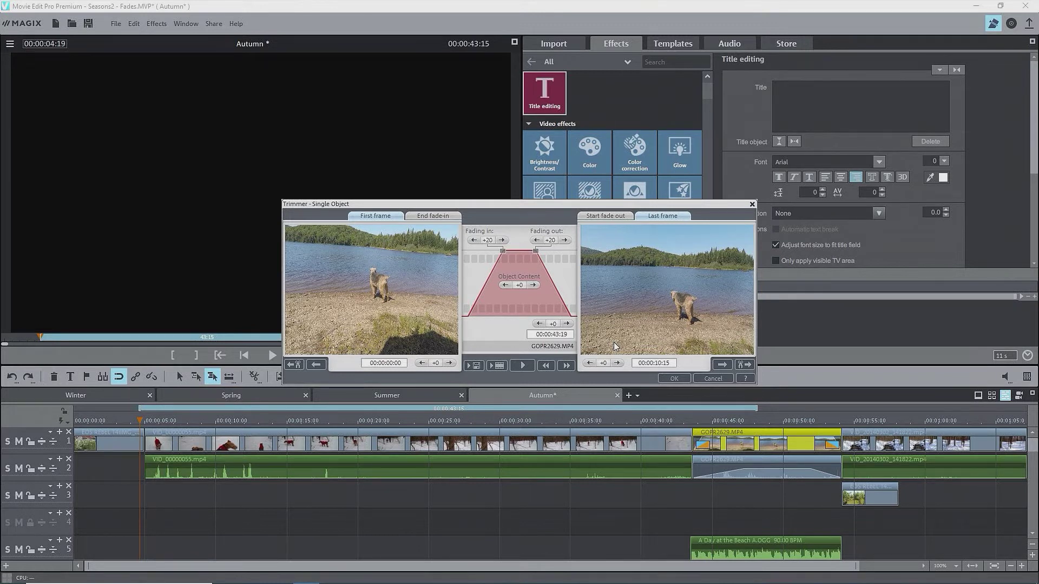
# Shift the untrimmed GOPR2629.MP4 clip earlier in the object trimmer, and back later to a position offset of +33 frames
pyautogui.click(540, 323)
pyautogui.click(540, 324)
pyautogui.click(540, 324)
pyautogui.click(539, 324)
pyautogui.click(540, 323)
pyautogui.click(567, 323)
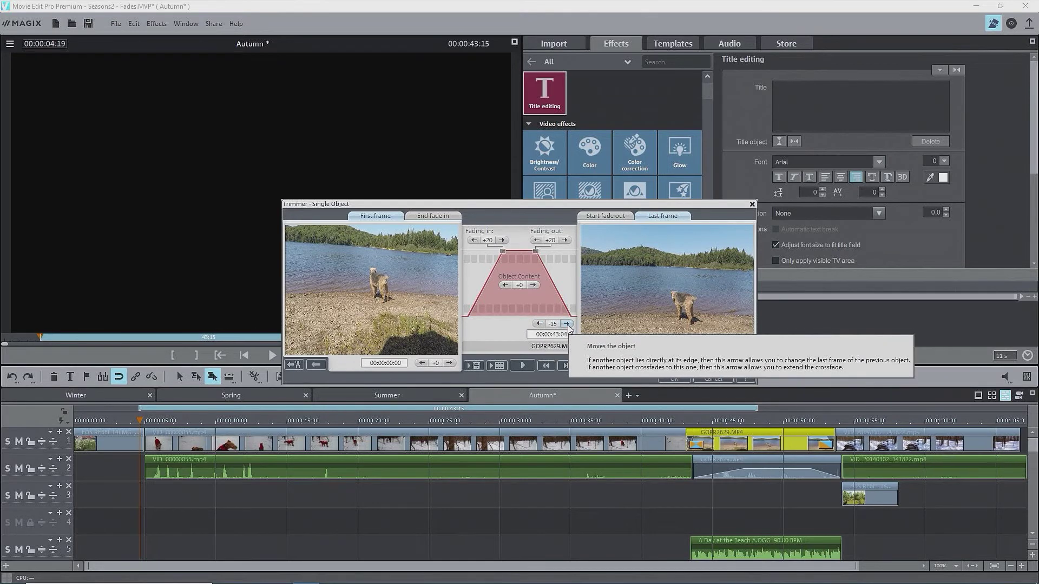
pyautogui.click(567, 323)
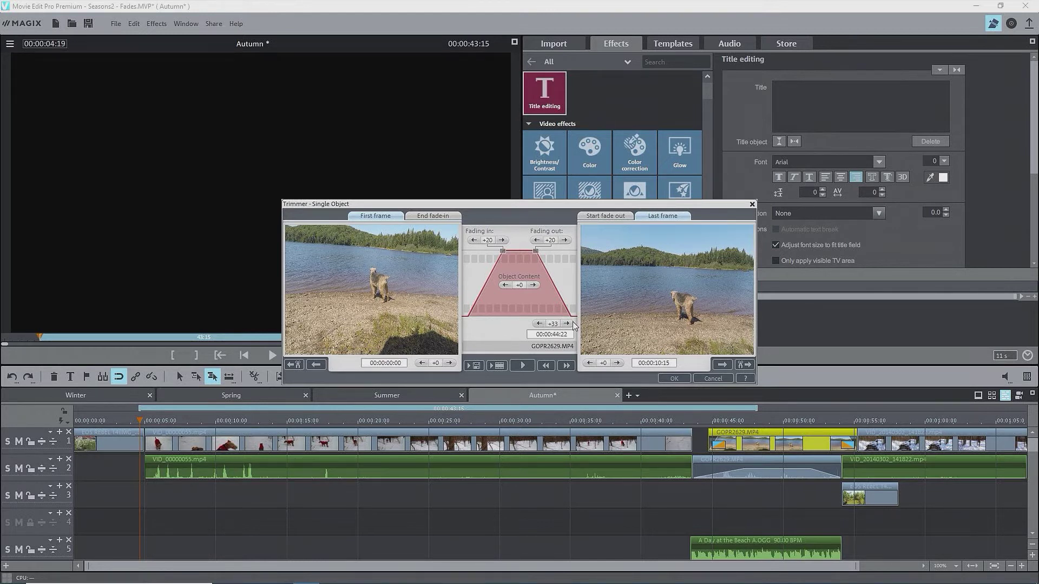
# Shift GOPR2629.MP4 earlier in the object trimmer to a position offset of -39 frames and apply the change
pyautogui.click(540, 323)
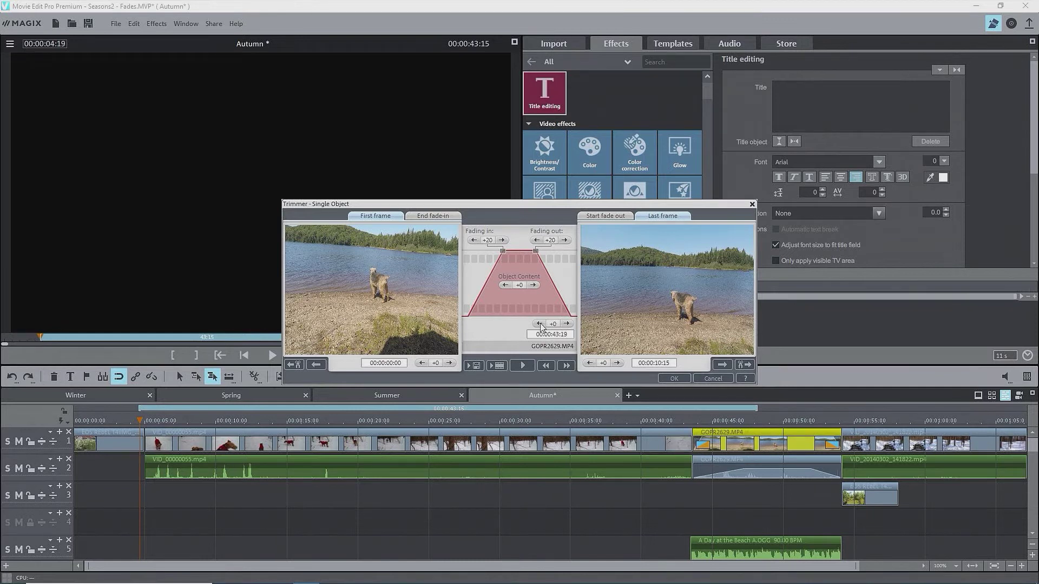
pyautogui.click(540, 324)
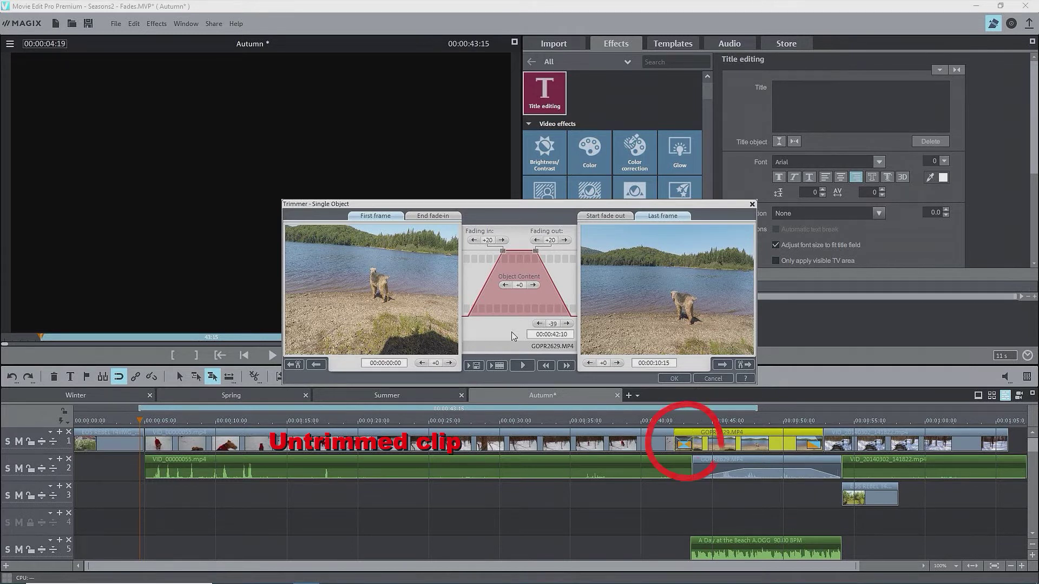
pyautogui.click(539, 324)
pyautogui.click(539, 324)
pyautogui.click(539, 325)
pyautogui.click(539, 324)
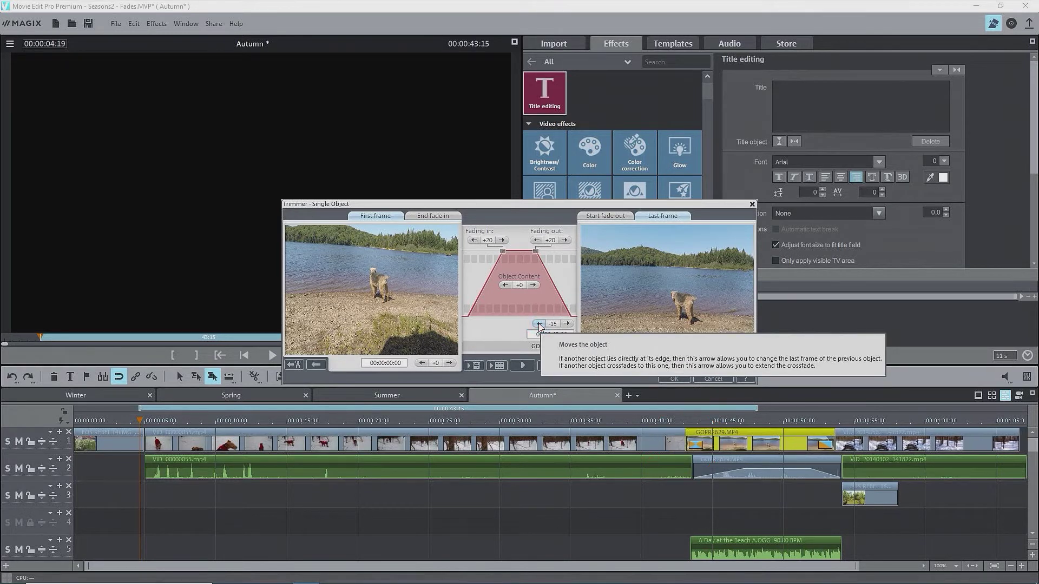
pyautogui.click(674, 379)
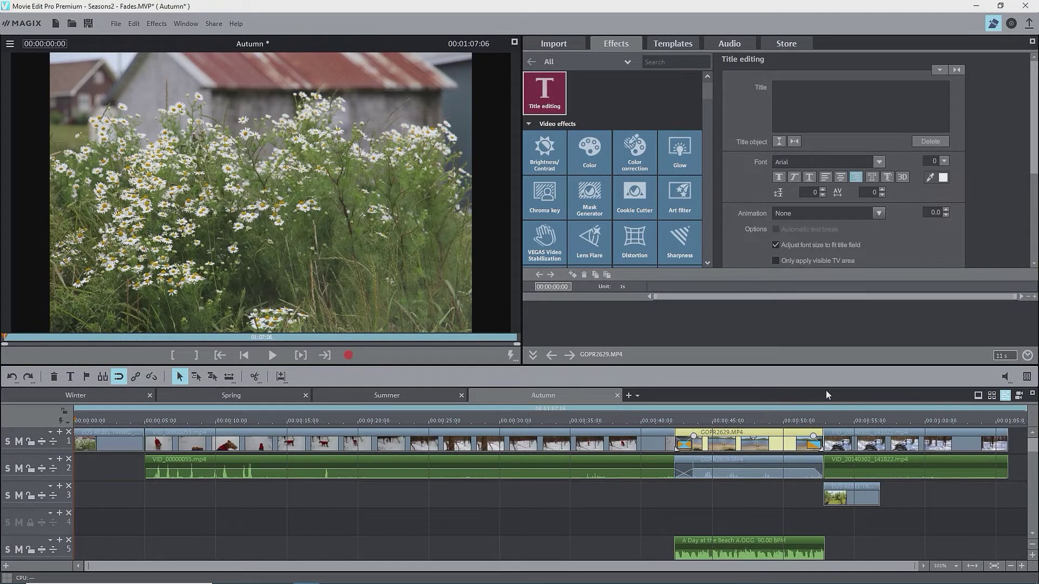
# Move GOPR2629.MP4 back to 00:00:43:19, shift it later by 55 frames in the object trimmer, and apply
pyautogui.moveTo(754, 439); pyautogui.dragTo(772, 440)
pyautogui.doubleClick(773, 439)
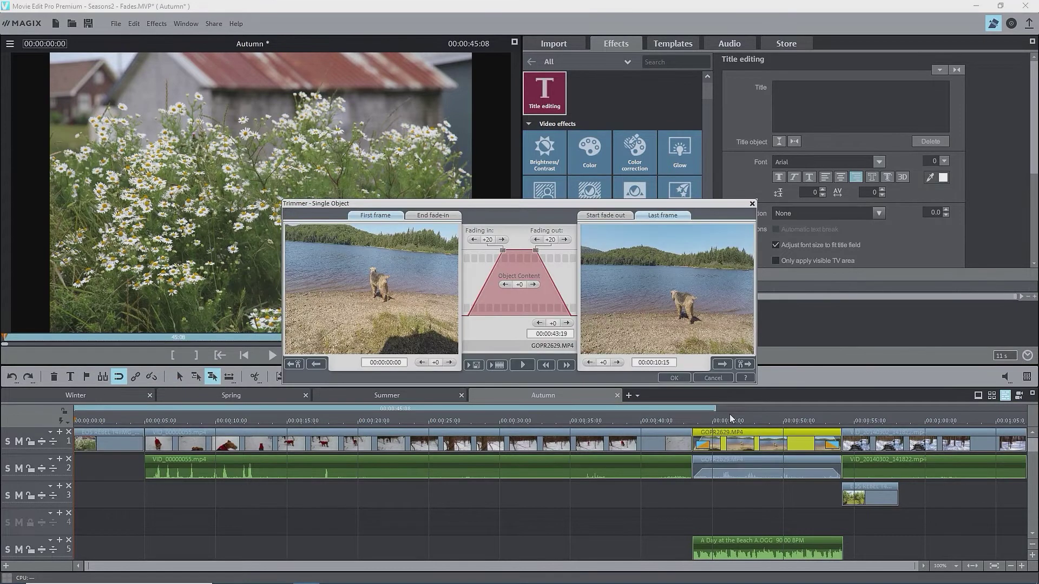
pyautogui.click(567, 323)
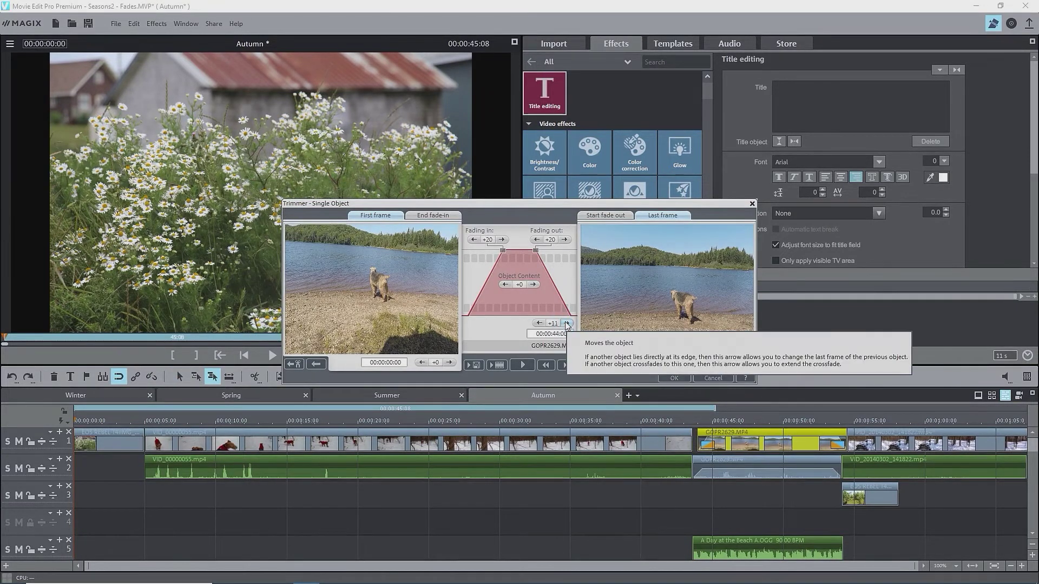
pyautogui.moveTo(566, 323); pyautogui.dragTo(567, 323)
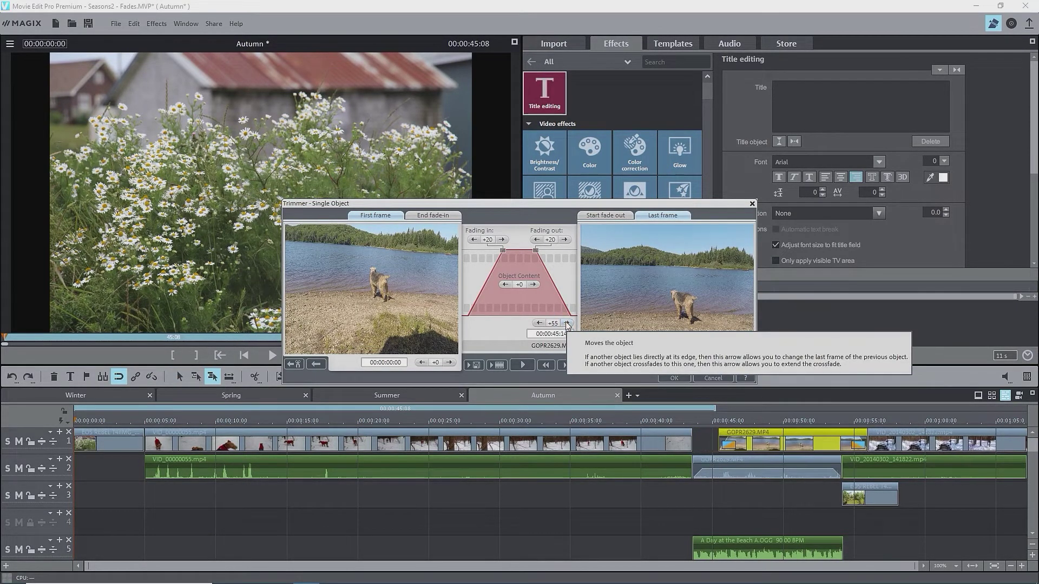
pyautogui.click(680, 379)
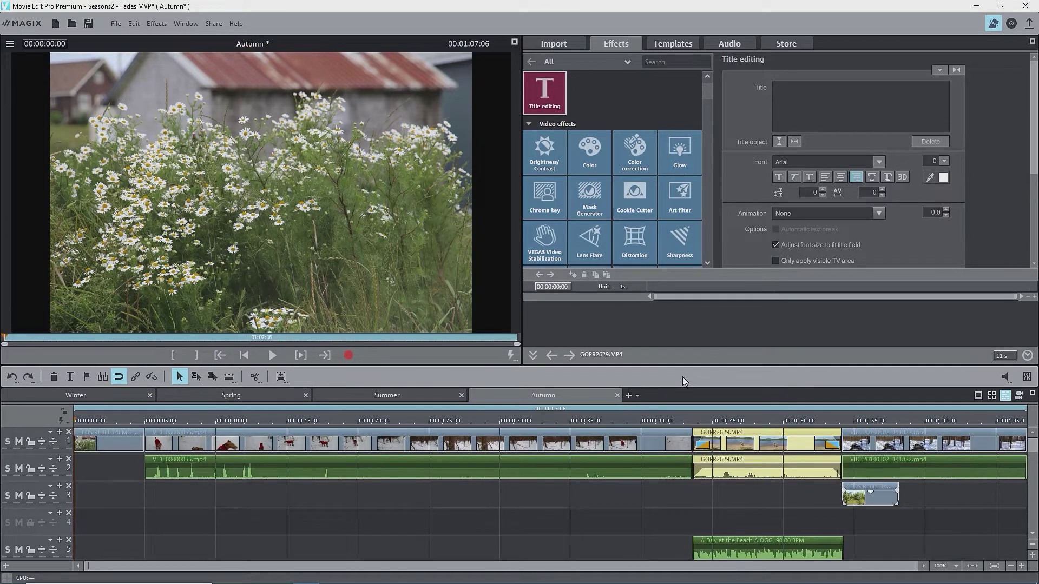
# Go from GOPR2629.MP4 to the preceding clip VID_00000055.mp4 in the object trimmer and shift it to -53 frames, and back later to +54
pyautogui.doubleClick(740, 453)
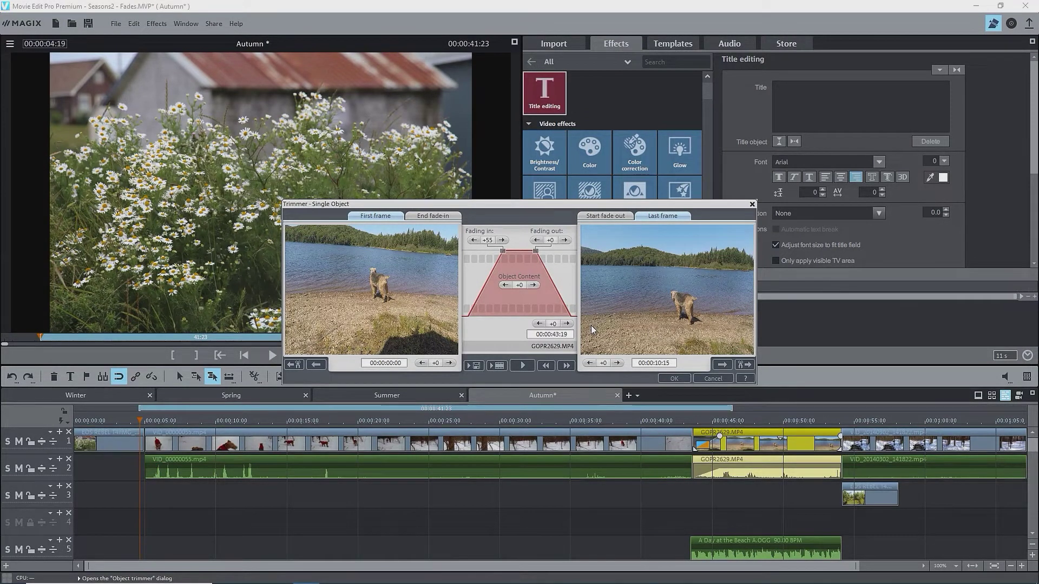
pyautogui.click(315, 366)
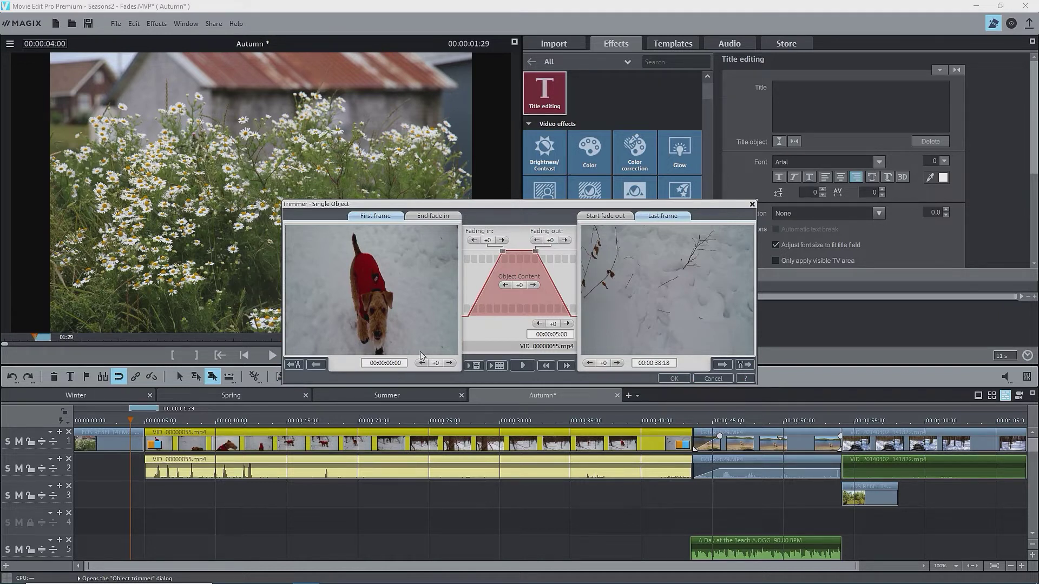
pyautogui.click(539, 324)
pyautogui.moveTo(539, 324); pyautogui.dragTo(537, 327)
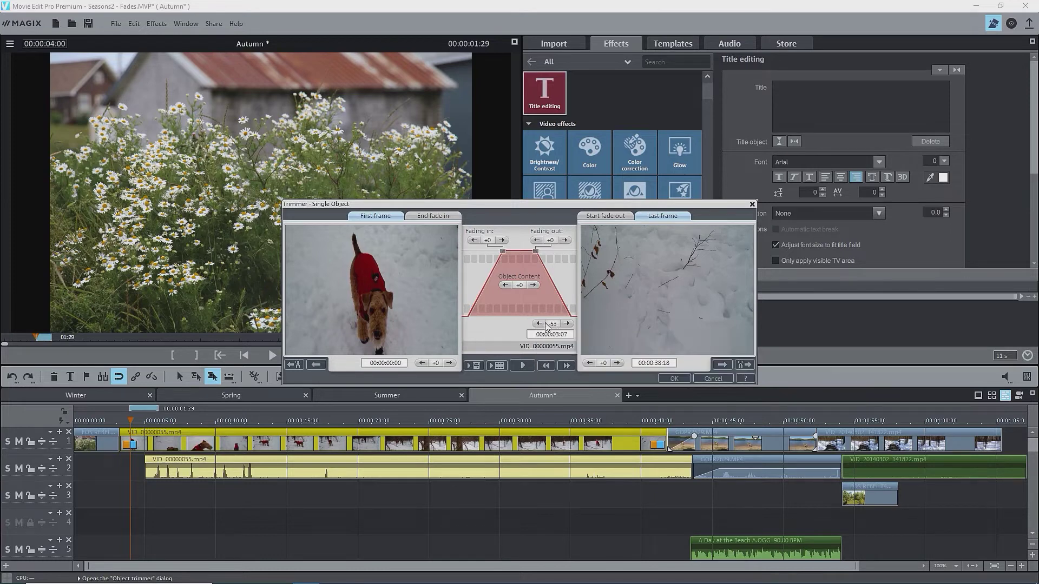
pyautogui.click(566, 324)
pyautogui.moveTo(567, 325); pyautogui.dragTo(568, 325)
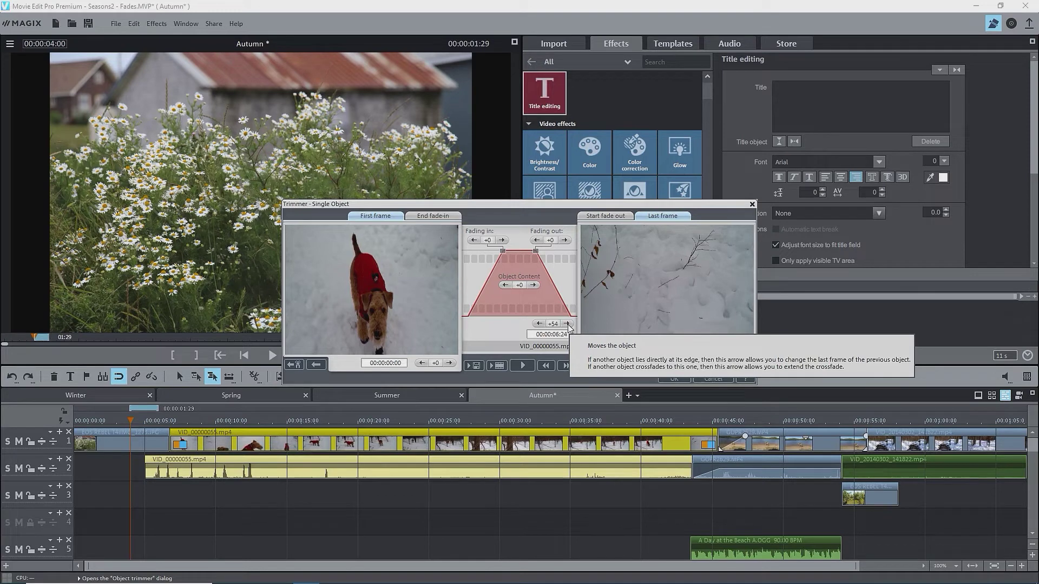
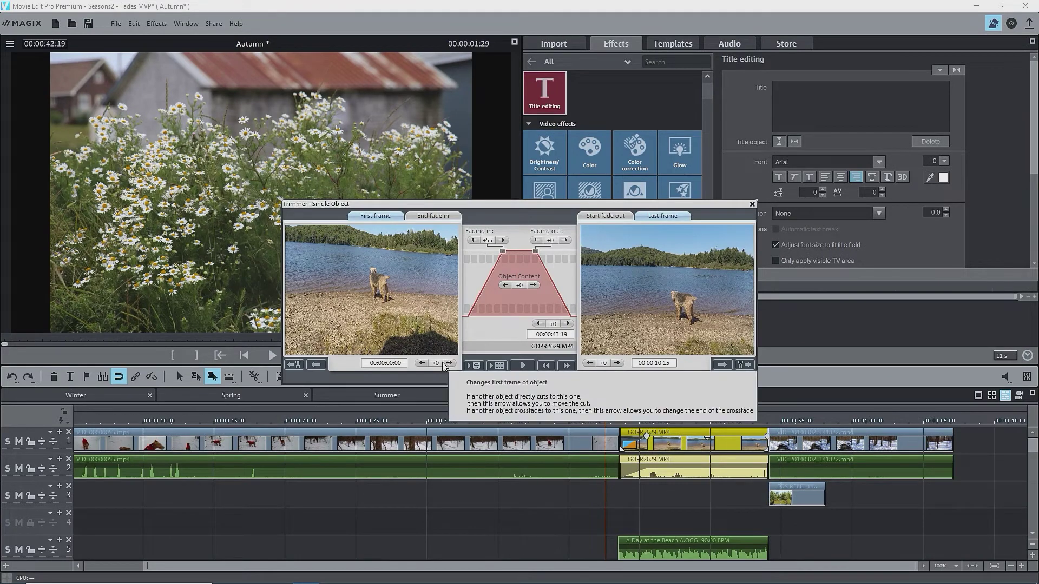
# Move the first frame of GOPR2629.MP4 50 frames later in the object trimmer, and return it to +0
pyautogui.click(451, 363)
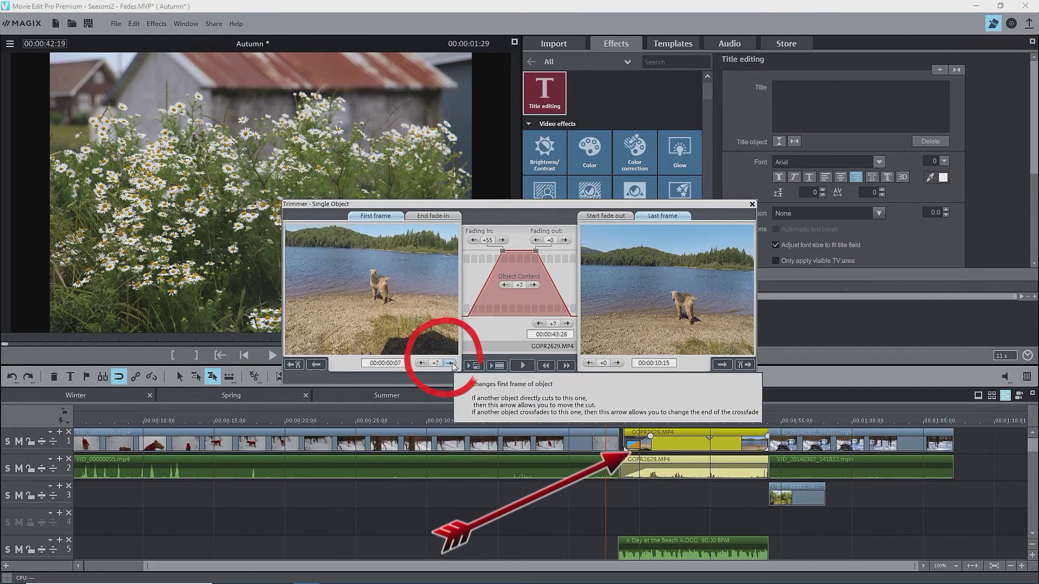
pyautogui.click(451, 363)
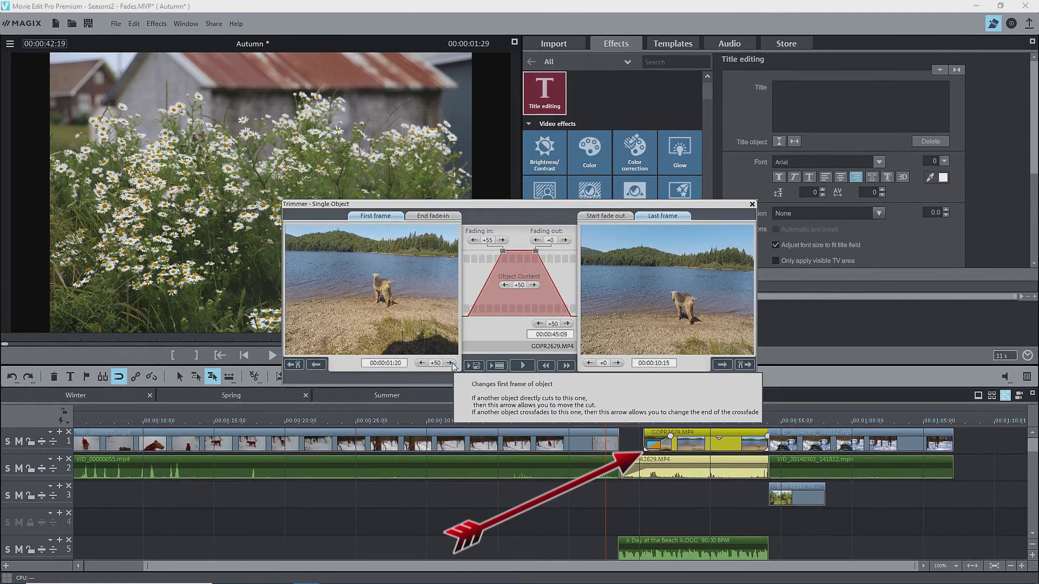
pyautogui.click(423, 363)
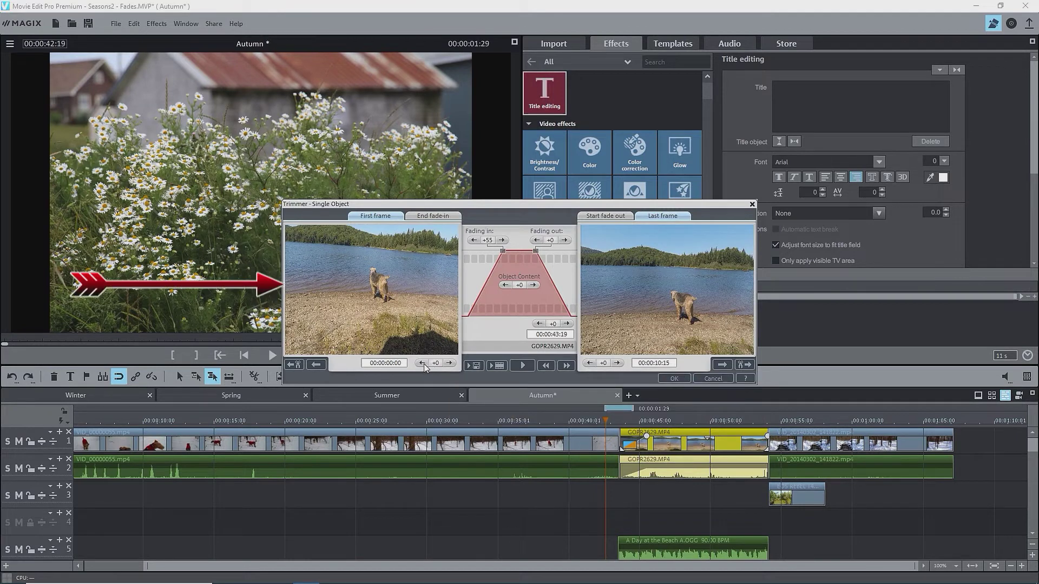
# Trim 92 frames off the start of GOPR2629.MP4 in the object trimmer, making 00:00:03:02 its first frame
pyautogui.click(450, 363)
pyautogui.click(450, 364)
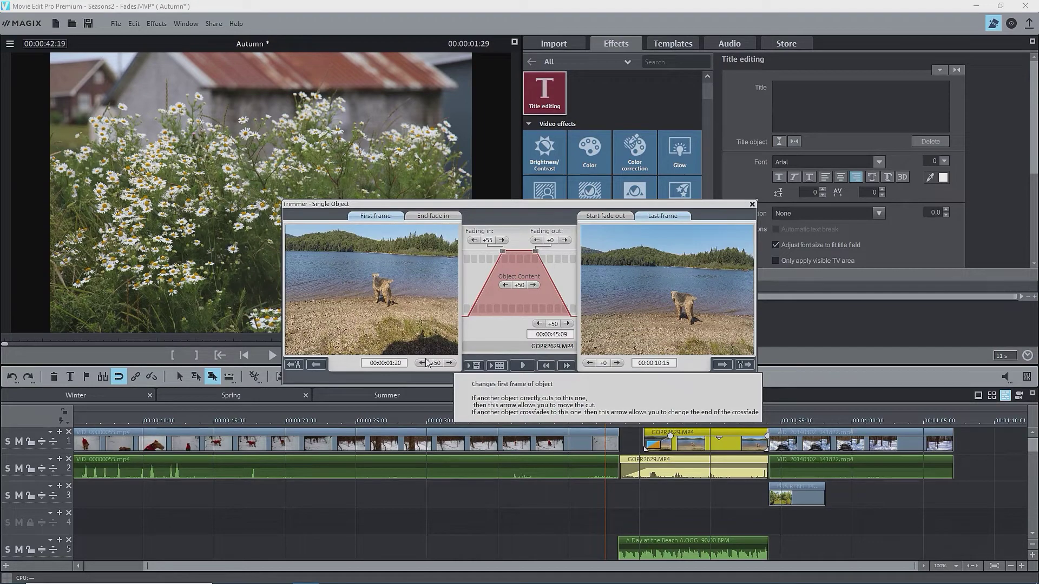
pyautogui.scroll(-8, 447, 362)
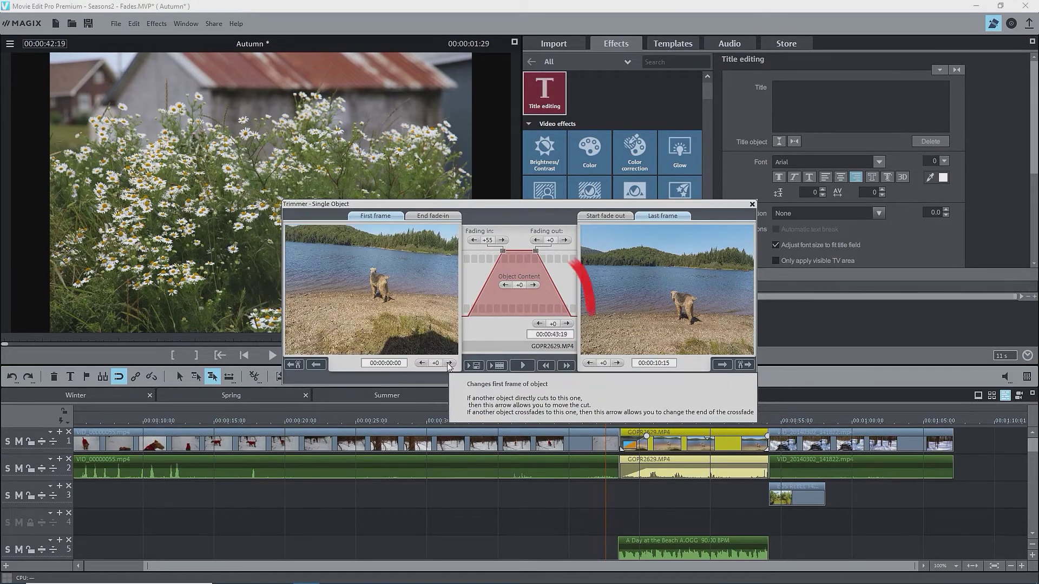
pyautogui.scroll(12, 447, 362)
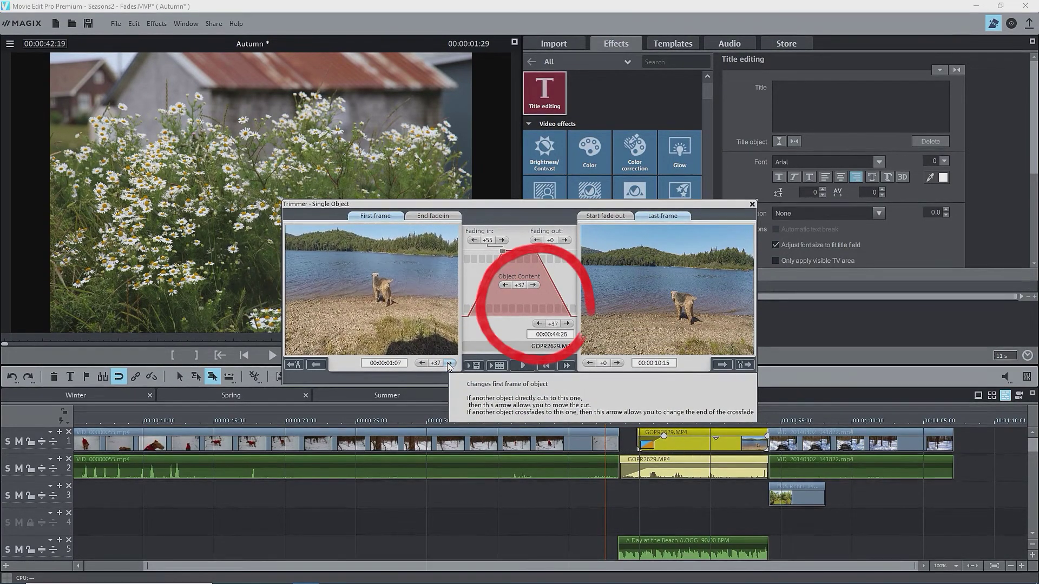
pyautogui.scroll(8, 447, 363)
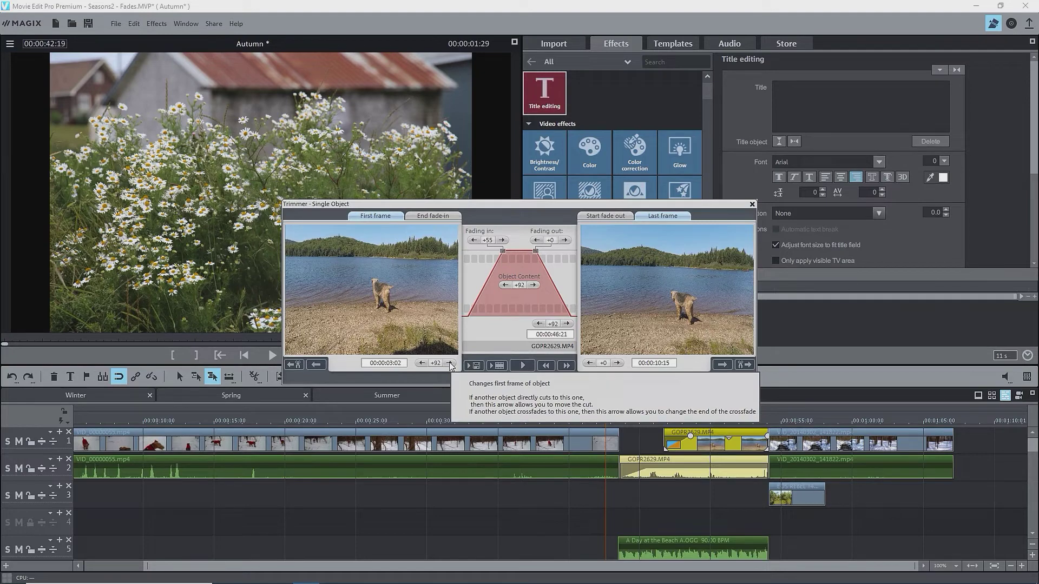
# Slide the object content of the trimmed GOPR2629.MP4 back to +25 frames, forward again to +79, and apply
pyautogui.click(505, 285)
pyautogui.click(506, 285)
pyautogui.click(505, 285)
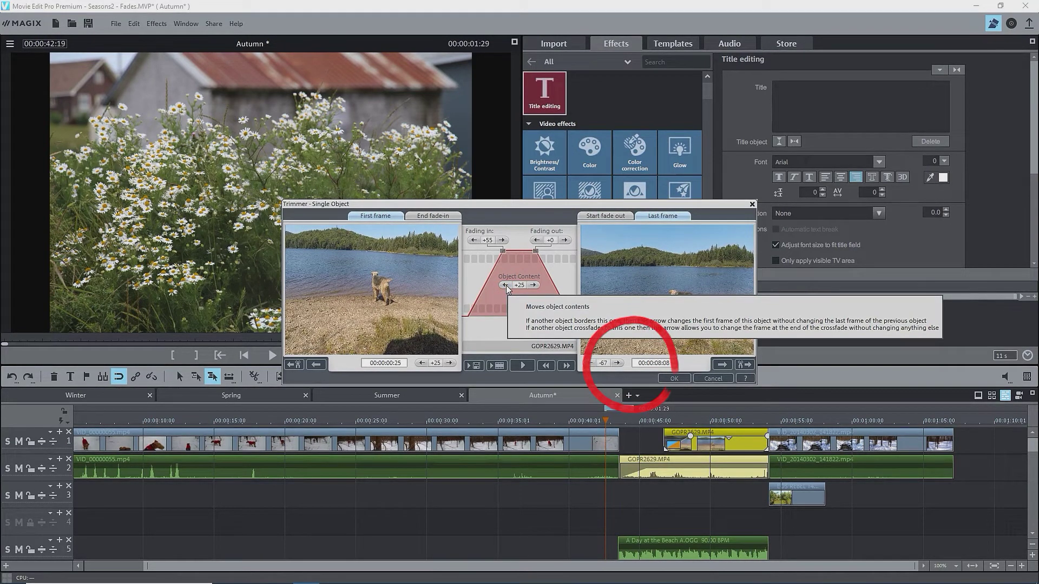
pyautogui.click(533, 285)
pyautogui.moveTo(534, 285); pyautogui.dragTo(535, 291)
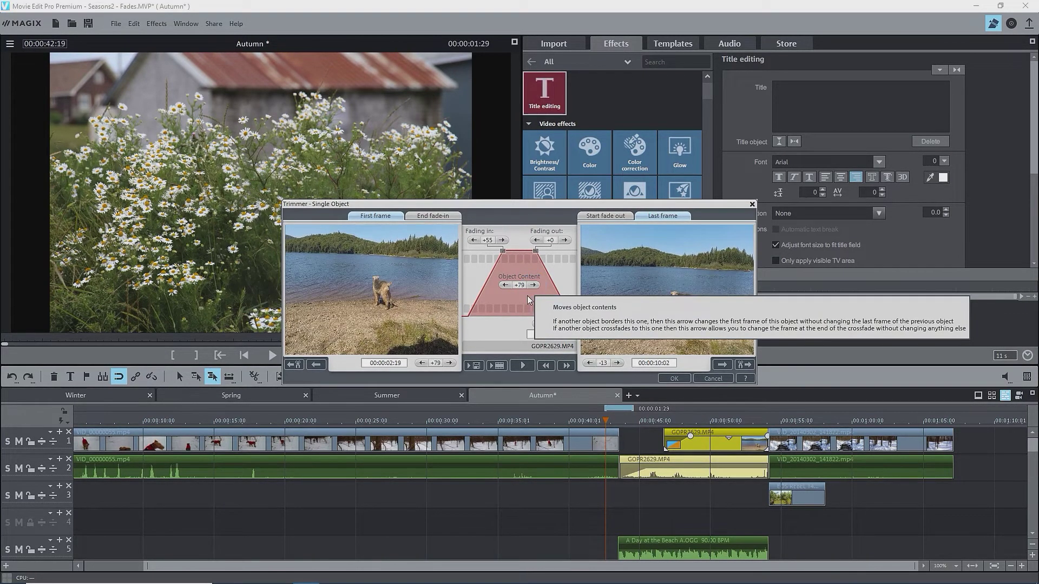
pyautogui.click(673, 379)
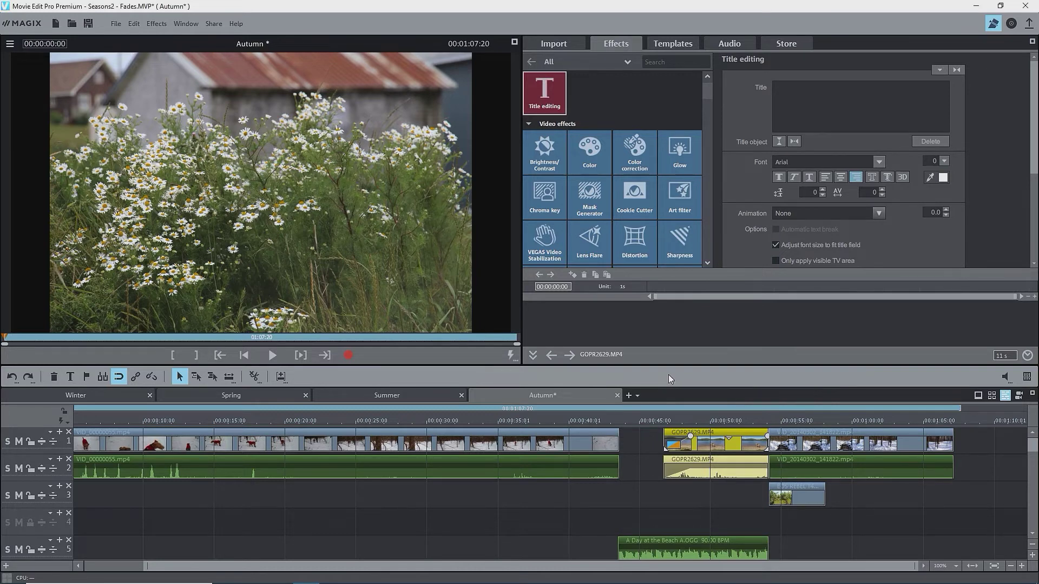
# Trim 78 frames off the end of GOPR2629.MP4 to 00:00:07:15 in the object trimmer, apply, and recheck the clip there
pyautogui.hotkey('ctrl', 't')
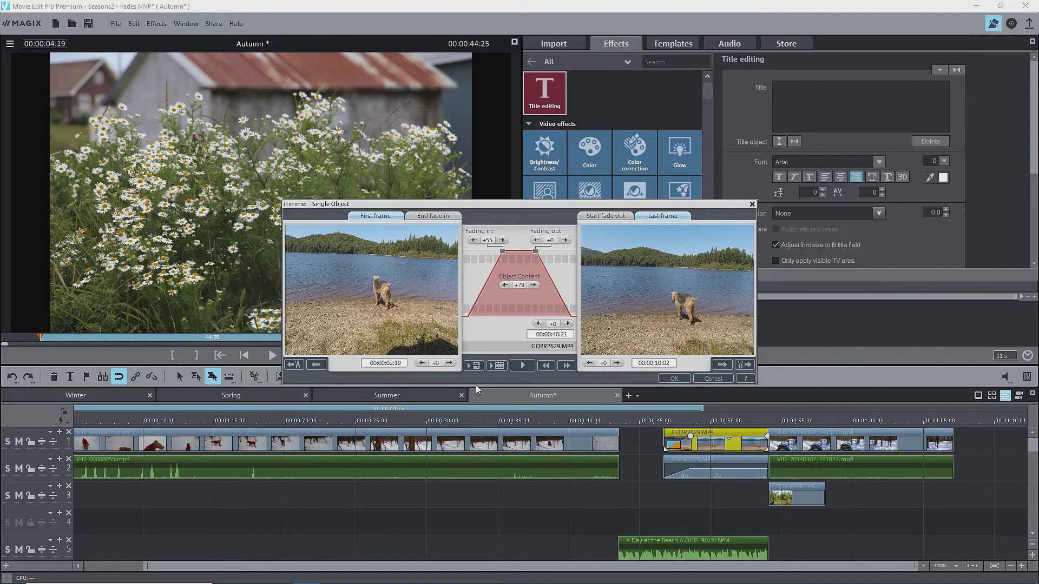
pyautogui.click(589, 364)
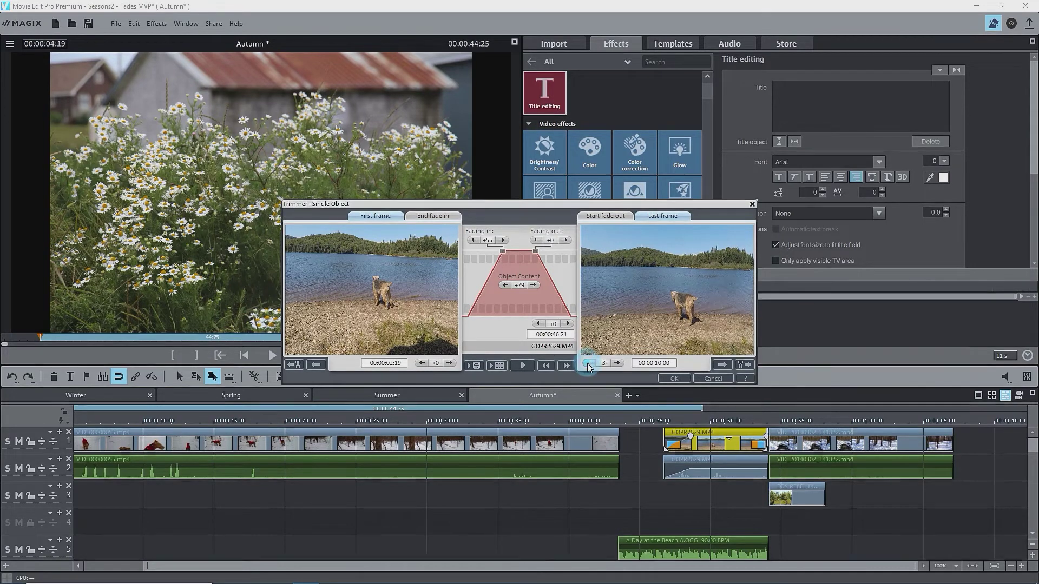
pyautogui.moveTo(590, 367); pyautogui.dragTo(590, 367)
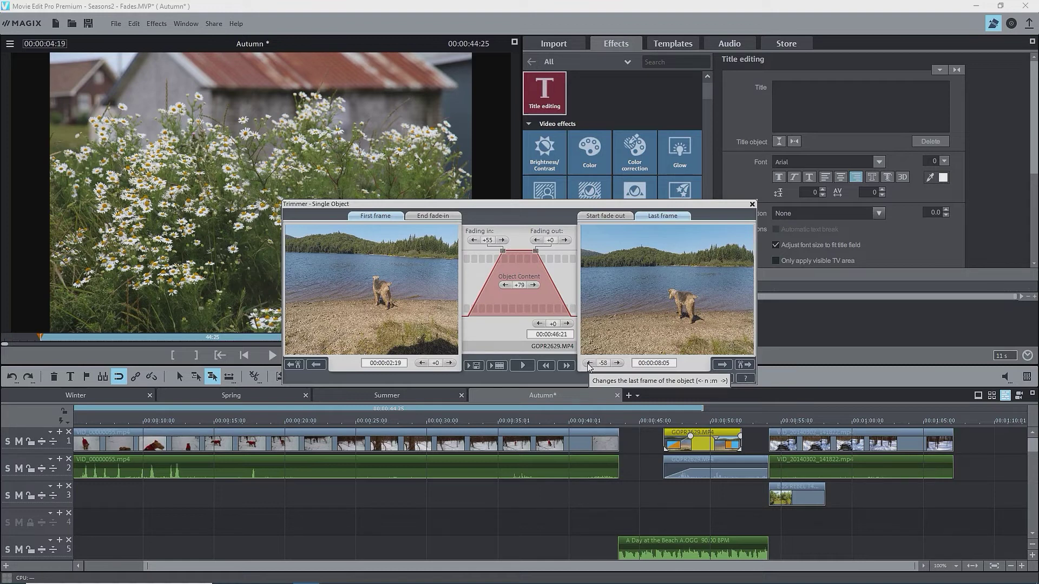
pyautogui.click(589, 363)
pyautogui.click(590, 363)
pyautogui.click(589, 363)
pyautogui.click(589, 363)
pyautogui.click(589, 363)
pyautogui.click(590, 363)
pyautogui.click(589, 363)
pyautogui.click(589, 363)
pyautogui.click(589, 363)
pyautogui.click(589, 363)
pyautogui.click(589, 363)
pyautogui.click(589, 363)
pyautogui.click(589, 363)
pyautogui.click(589, 363)
pyautogui.click(589, 363)
pyautogui.click(589, 364)
pyautogui.click(589, 363)
pyautogui.click(589, 363)
pyautogui.click(588, 363)
pyautogui.click(588, 364)
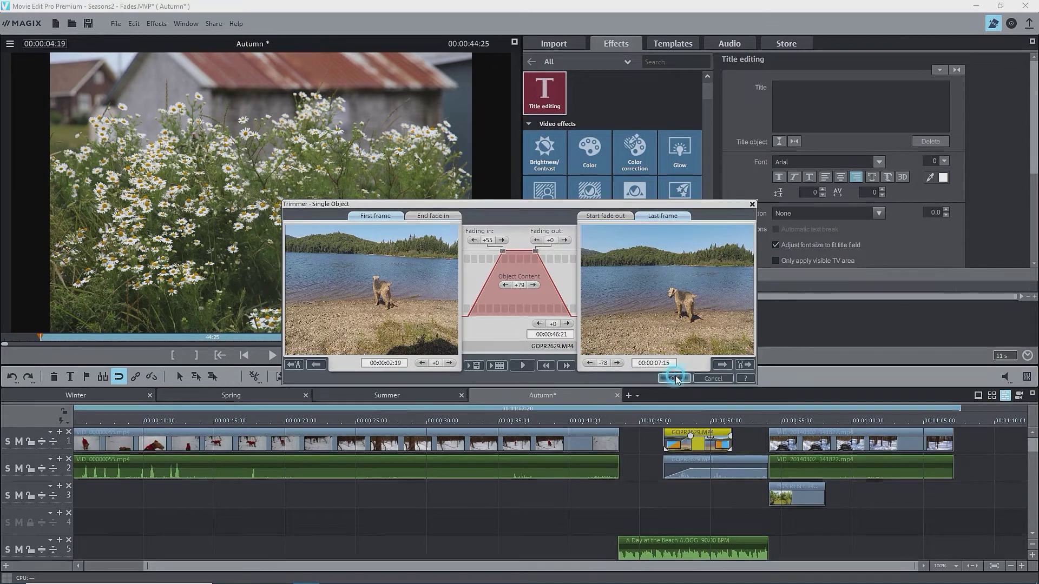
pyautogui.click(675, 376)
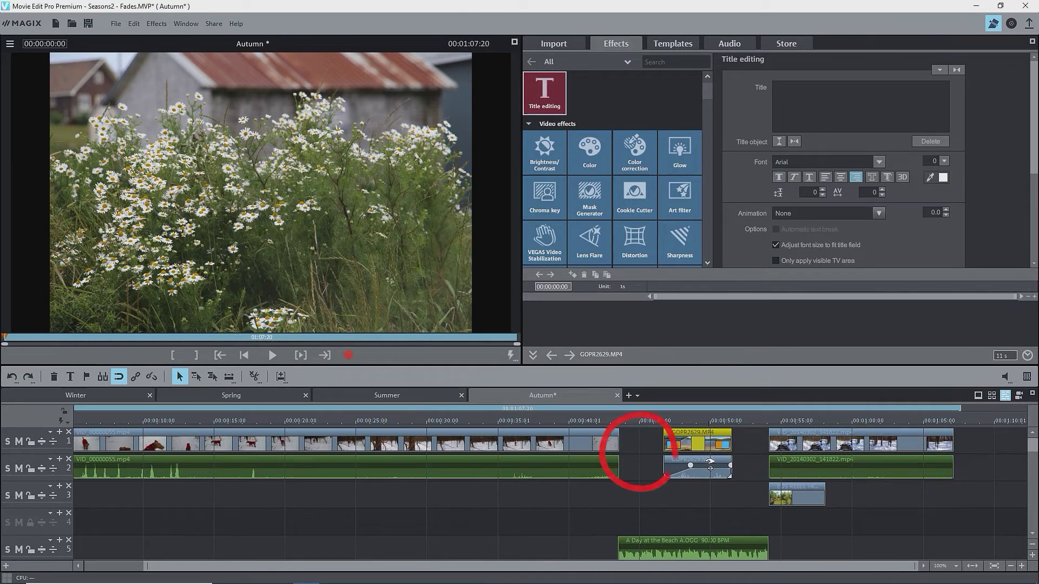
pyautogui.doubleClick(712, 436)
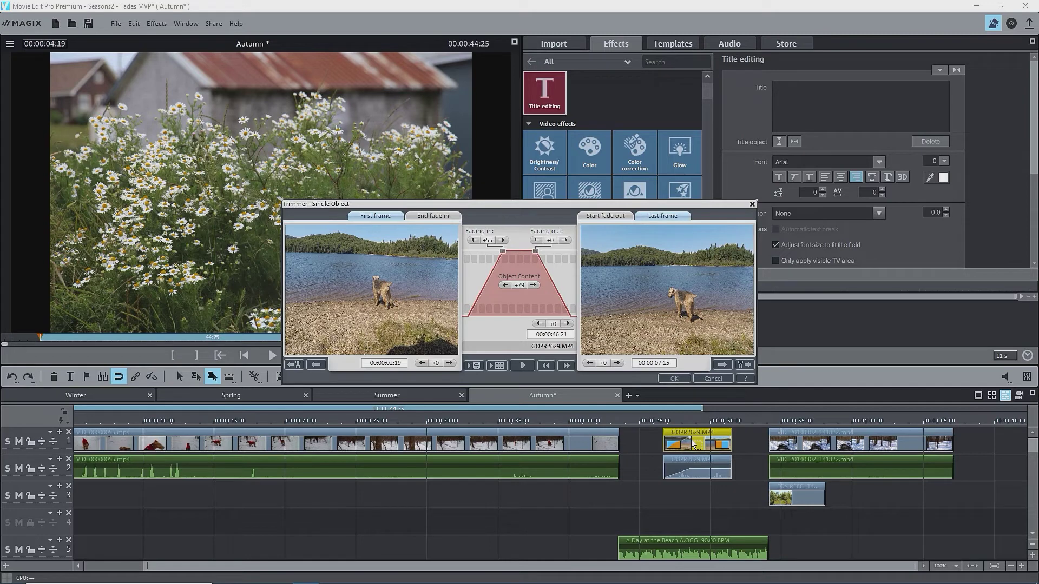
pyautogui.click(708, 378)
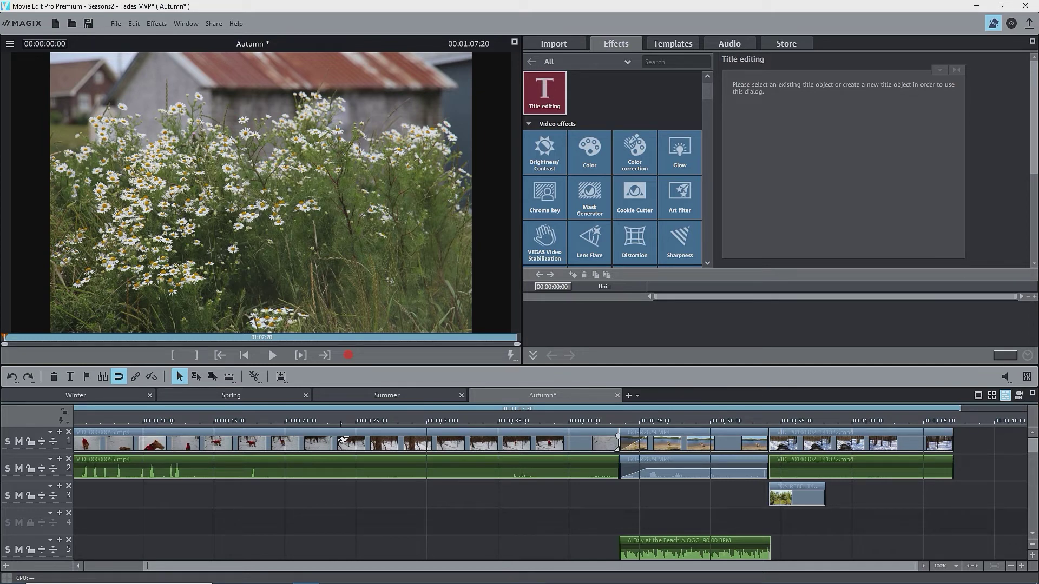
# Trim 70 frames off the end of VID_00000055.mp4 in the object trimmer, making 00:00:36:08 its last frame, and apply
pyautogui.click(343, 440)
pyautogui.doubleClick(343, 442)
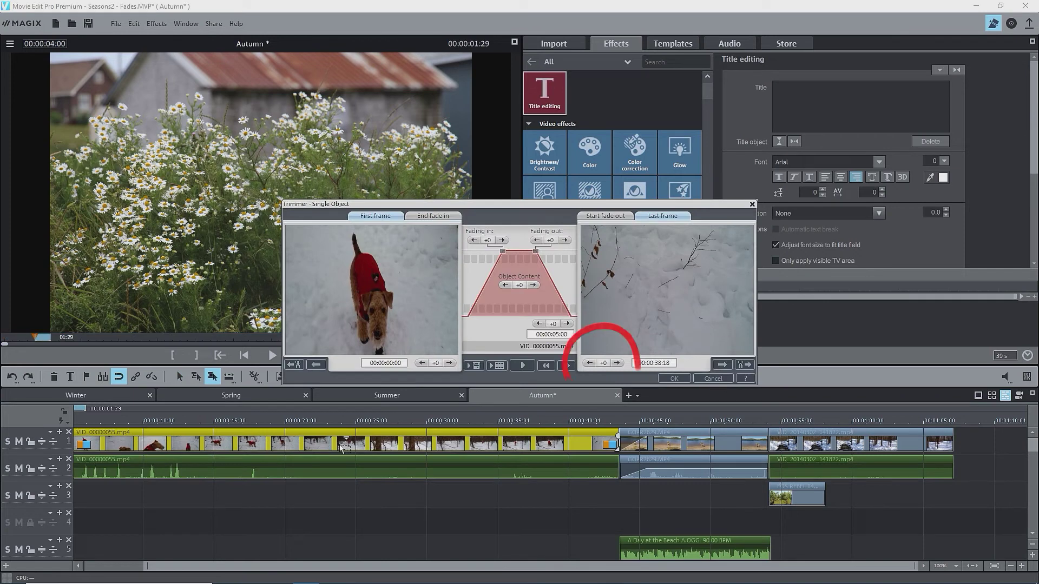
pyautogui.moveTo(590, 363); pyautogui.dragTo(599, 369)
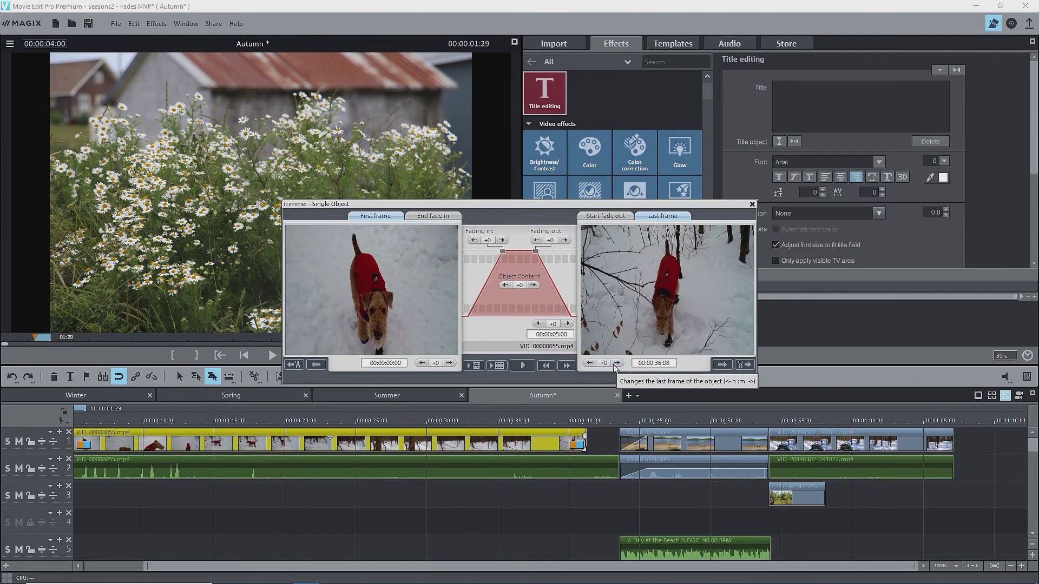
pyautogui.click(669, 377)
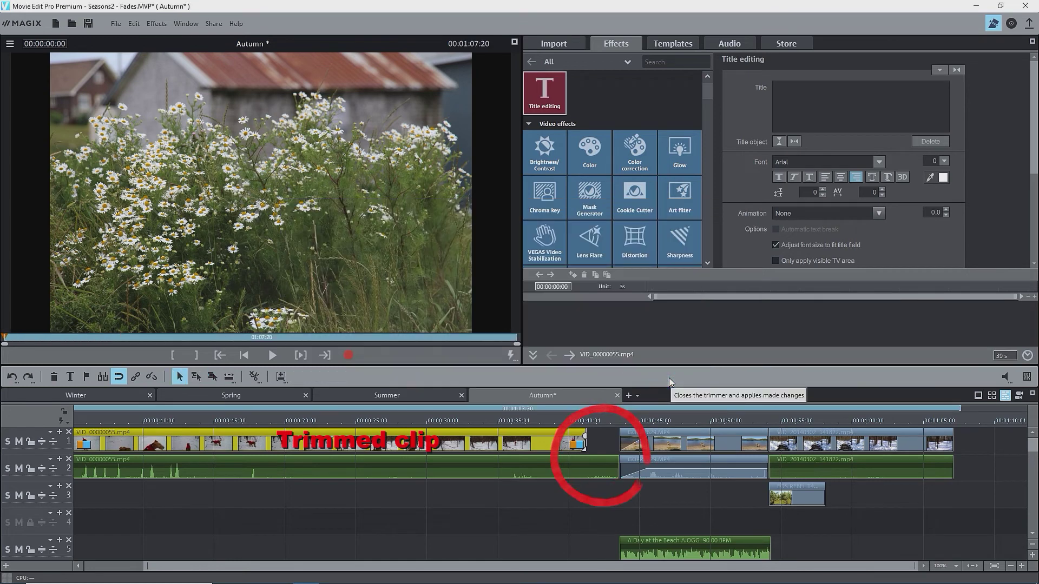
# Move GOPR2629.MP4 and all following objects earlier to meet the end of VID_00000055.mp4, and remove GOPR2629.MP4's video fade-in
pyautogui.click(211, 377)
pyautogui.moveTo(690, 448); pyautogui.dragTo(656, 448)
pyautogui.click(179, 377)
pyautogui.moveTo(613, 437); pyautogui.dragTo(583, 442)
# Shift GOPR2629.MP4 earlier against the trimmed VID_00000055.mp4 in the object trimmer to a position offset of -71 frames
pyautogui.doubleClick(584, 442)
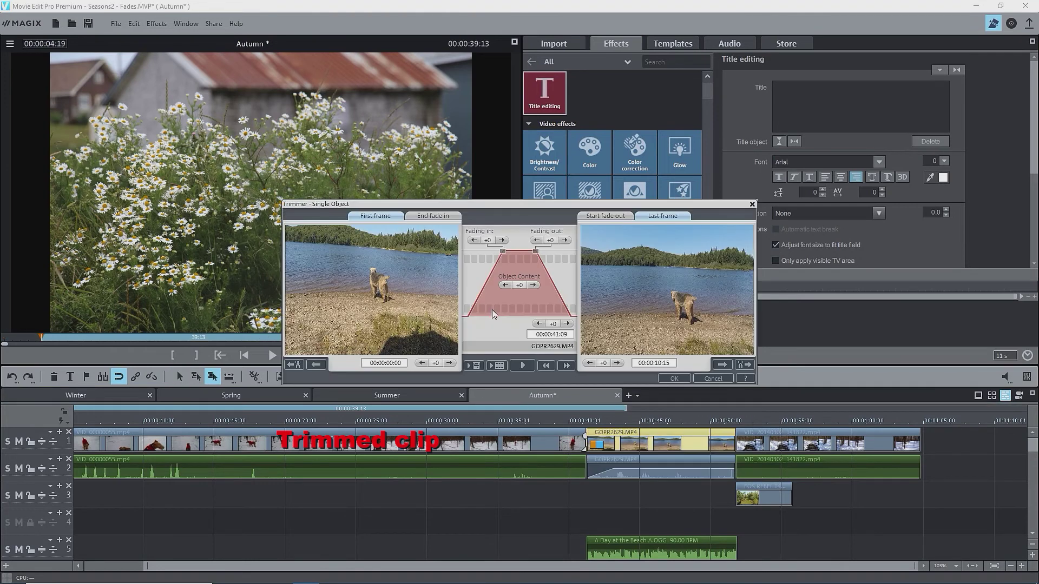
pyautogui.moveTo(540, 325); pyautogui.dragTo(540, 326)
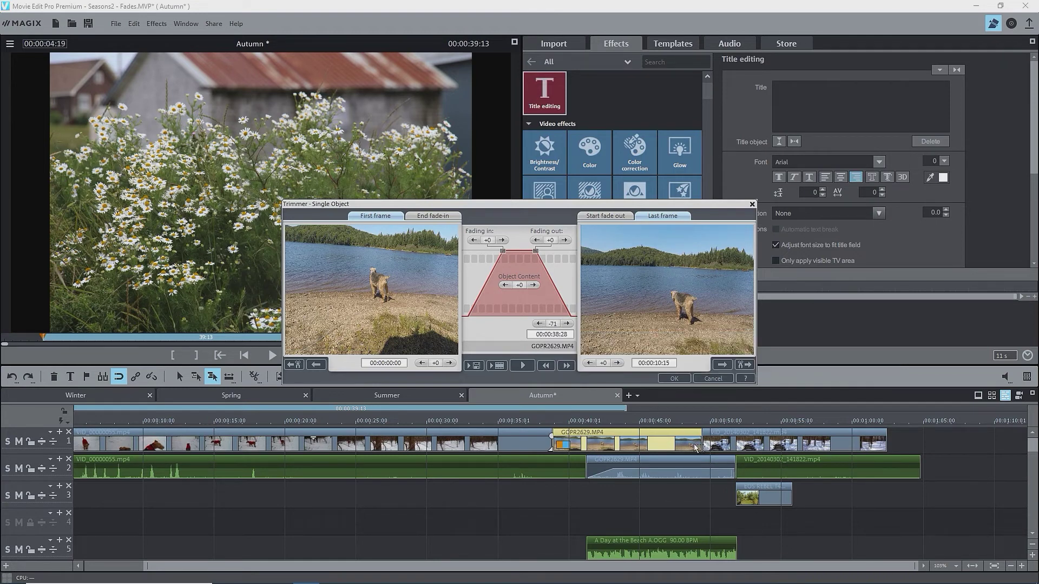
# Apply the earlier shift, reopen GOPR2629.MP4 in the object trimmer, move it 186 frames later to 00:00:45:04, and apply
pyautogui.click(675, 378)
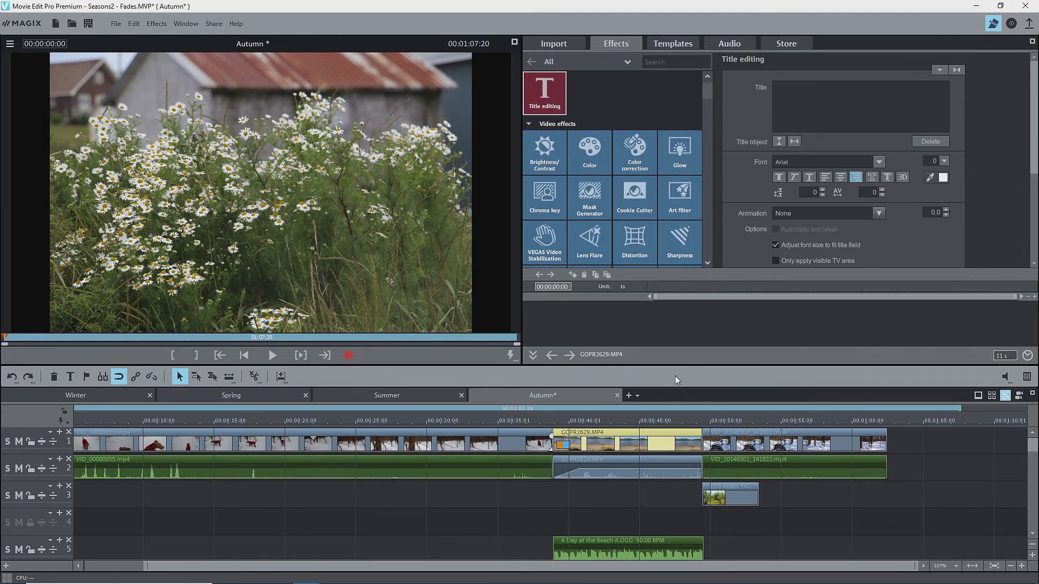
pyautogui.hotkey('ctrl', 't')
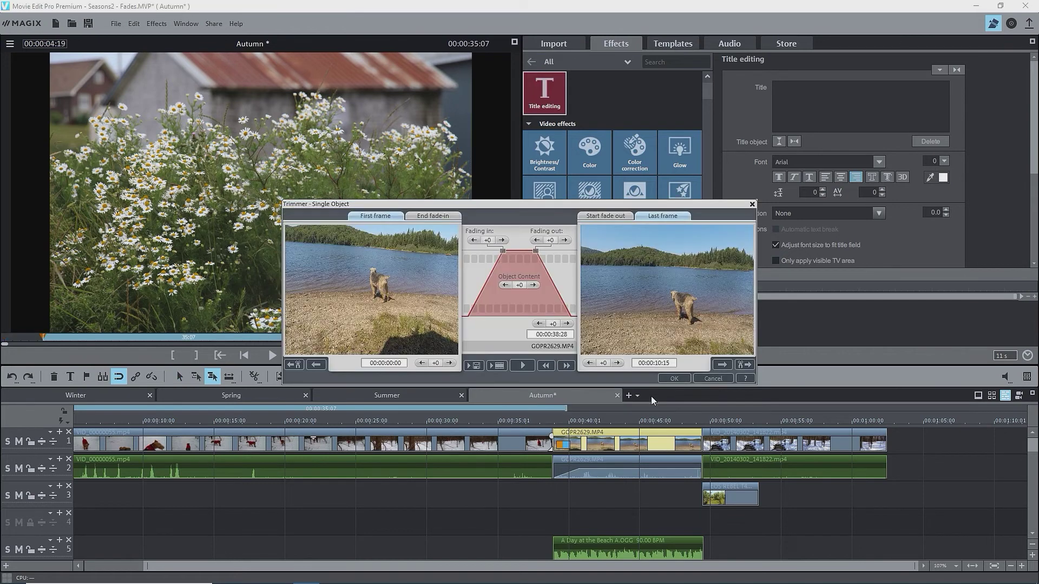
pyautogui.click(567, 324)
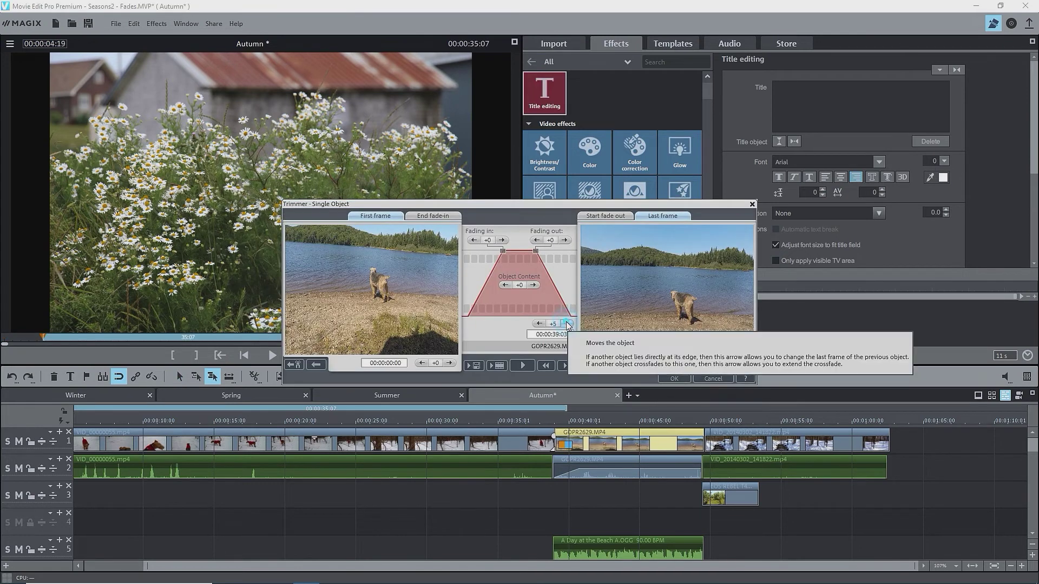
pyautogui.click(566, 323)
pyautogui.click(567, 324)
pyautogui.click(567, 324)
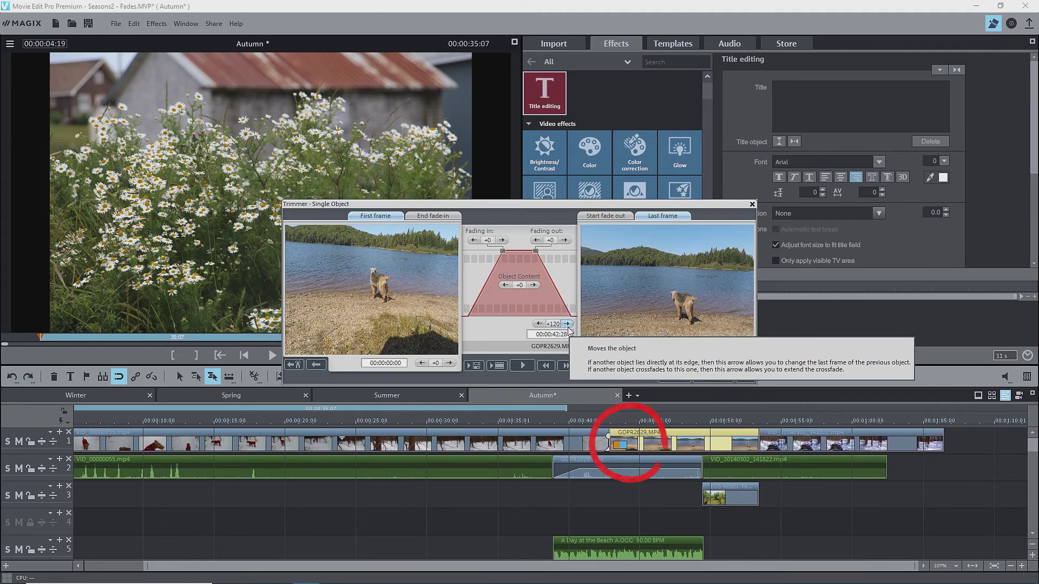
pyautogui.click(567, 326)
pyautogui.click(567, 324)
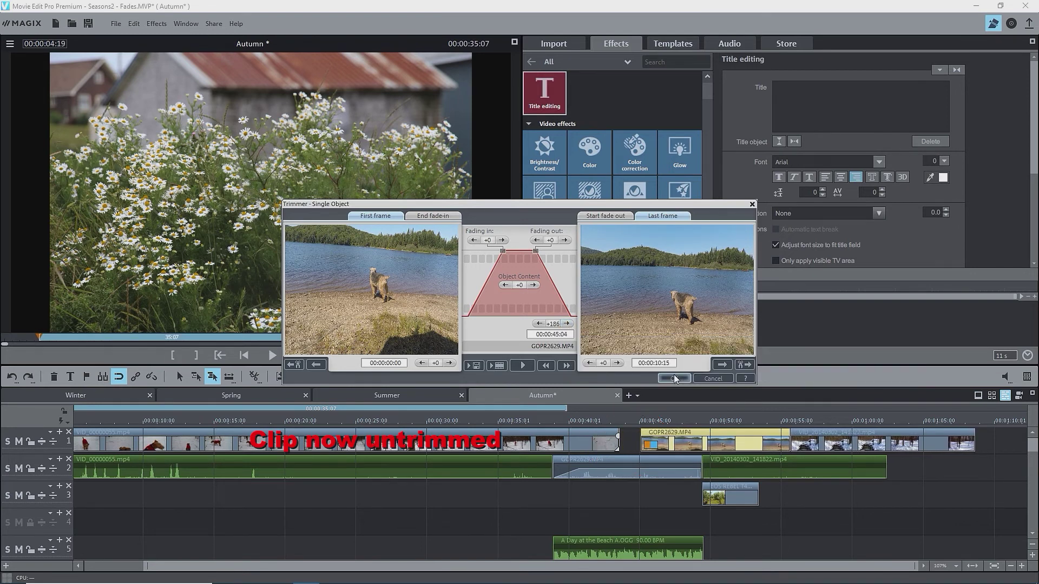
pyautogui.click(674, 378)
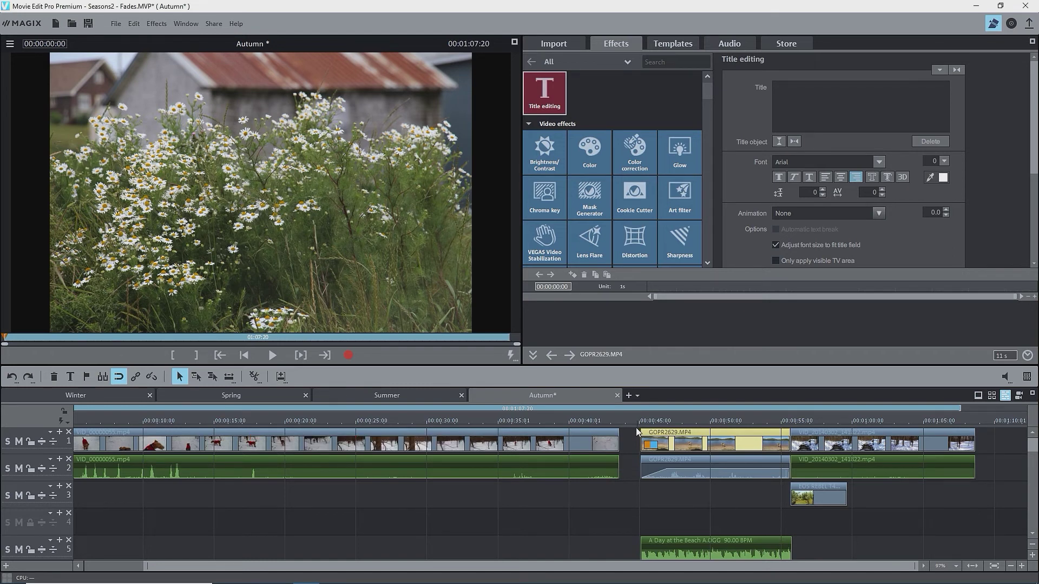
# Close the gap between GOPR2629.MP4 and the untrimmed VID_00000055.mp4, shift GOPR2629.MP4 53 frames earlier in the object trimmer, and apply
pyautogui.moveTo(647, 440); pyautogui.dragTo(627, 439)
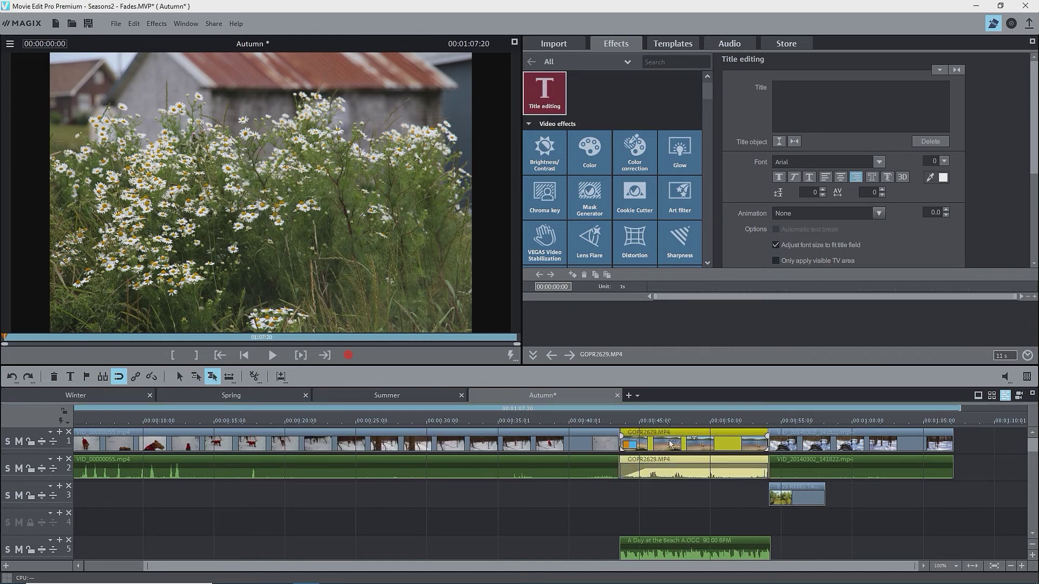
pyautogui.doubleClick(649, 439)
pyautogui.click(539, 323)
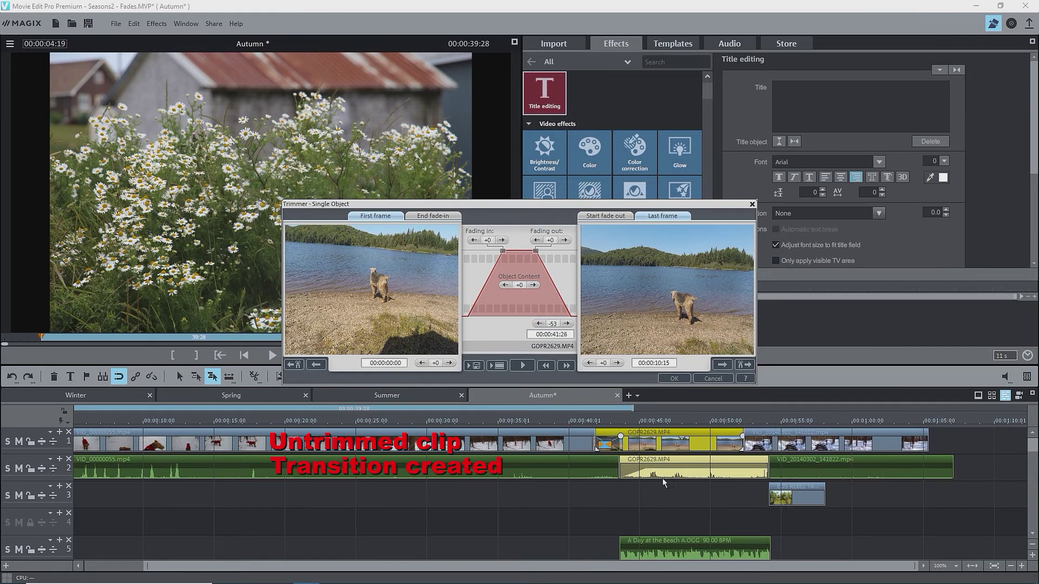
pyautogui.click(674, 378)
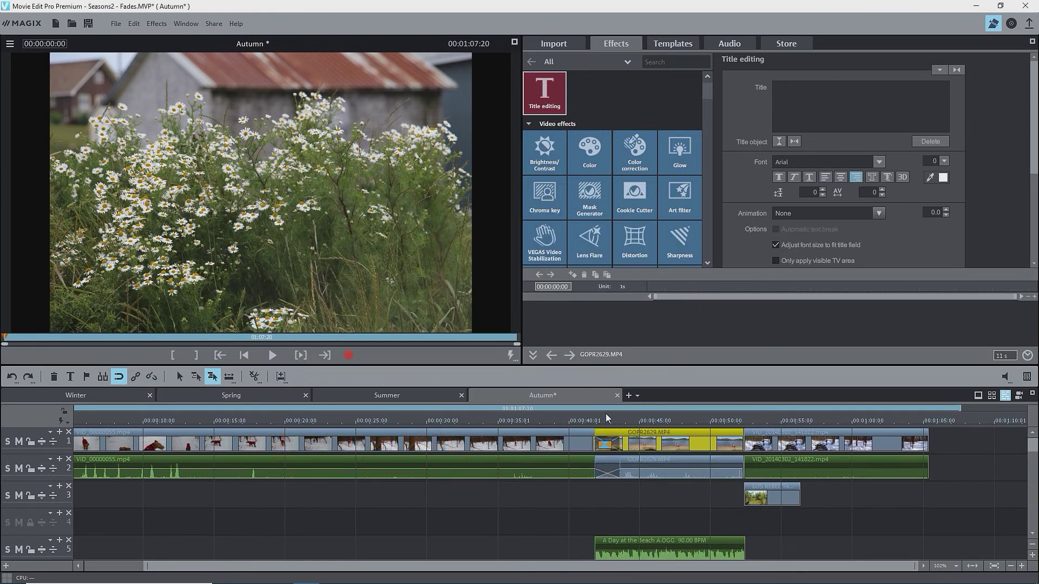
# Move GOPR2629.MP4 71 frames earlier against the trimmed VID_00000055.mp4 in the object trimmer and apply the change
pyautogui.doubleClick(606, 440)
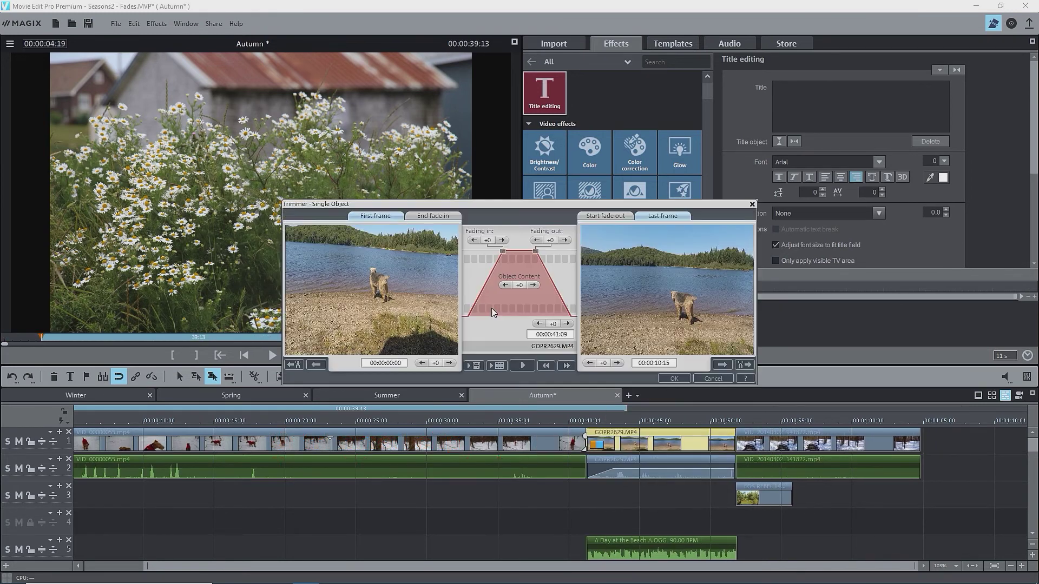
pyautogui.click(539, 324)
pyautogui.moveTo(539, 325); pyautogui.dragTo(539, 326)
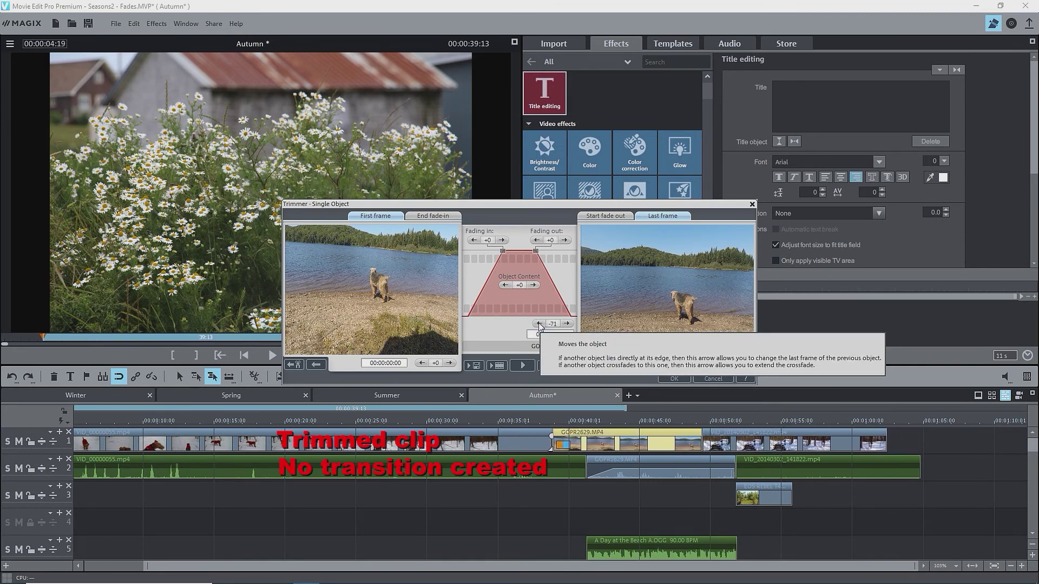
pyautogui.click(674, 378)
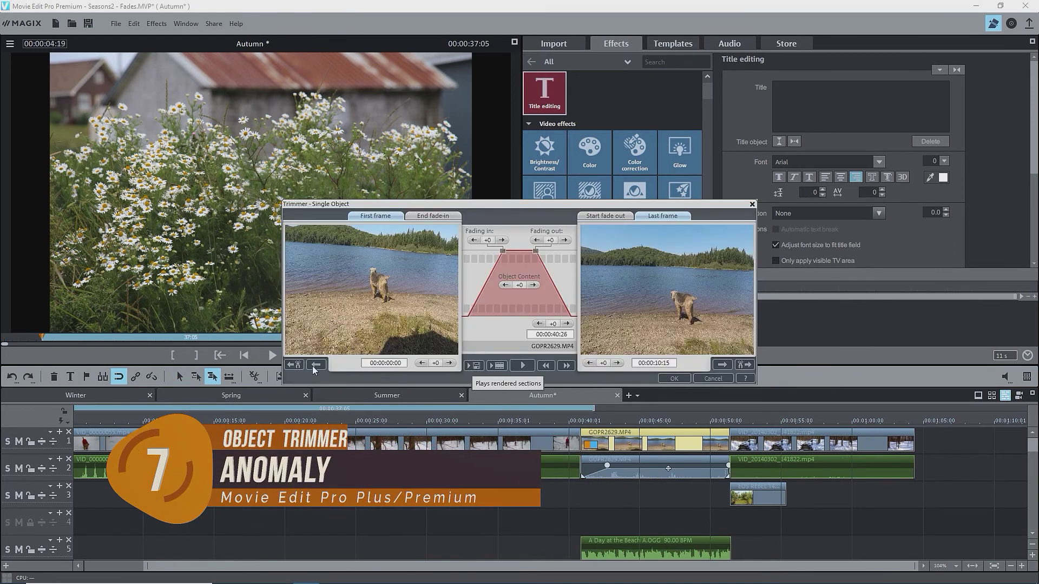
# Switch the object trimmer to VID_00000055.mp4, extend its end by 62 frames to 00:00:37:27, and apply
pyautogui.click(314, 365)
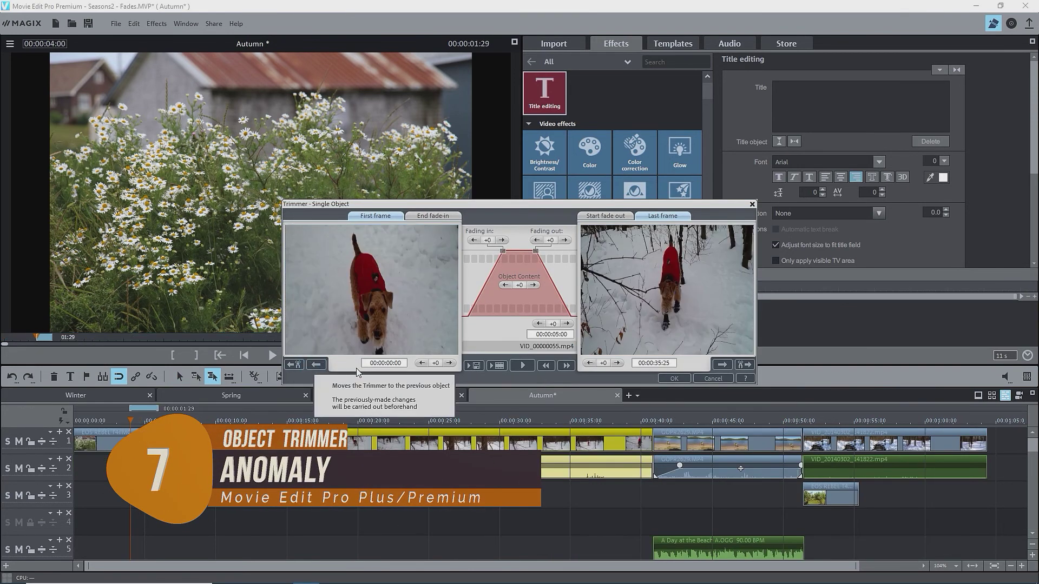
pyautogui.click(617, 363)
pyautogui.click(617, 363)
pyautogui.click(616, 363)
pyautogui.click(617, 363)
pyautogui.click(617, 363)
pyautogui.click(617, 363)
pyautogui.click(617, 363)
pyautogui.click(617, 363)
pyautogui.click(617, 363)
pyautogui.click(617, 363)
pyautogui.click(617, 363)
pyautogui.click(617, 363)
pyautogui.click(617, 363)
pyautogui.click(617, 363)
pyautogui.click(617, 363)
pyautogui.click(617, 364)
pyautogui.click(617, 363)
pyautogui.click(616, 363)
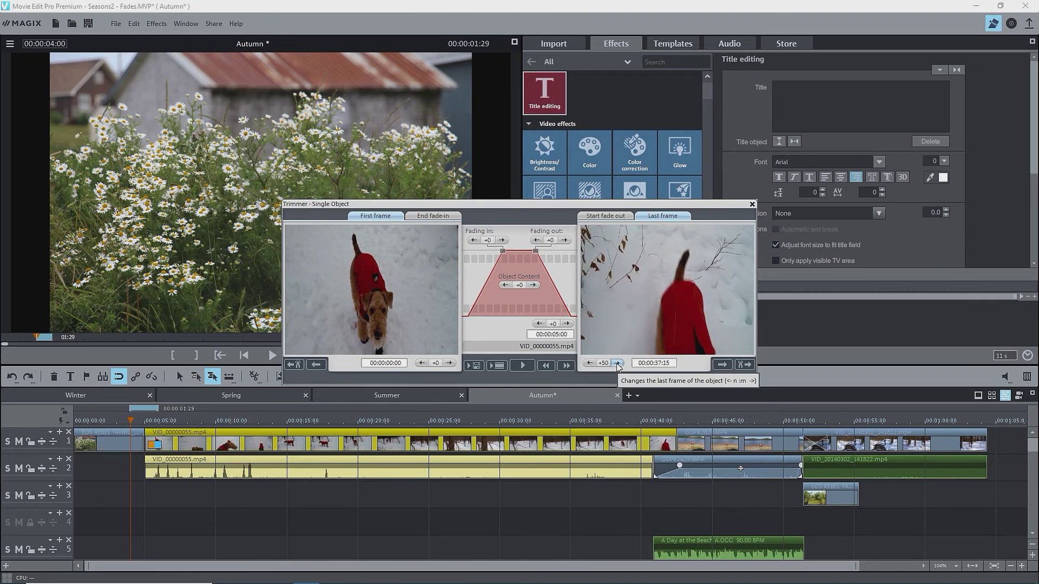
pyautogui.click(617, 363)
pyautogui.click(616, 363)
pyautogui.click(617, 363)
pyautogui.click(617, 363)
pyautogui.click(617, 363)
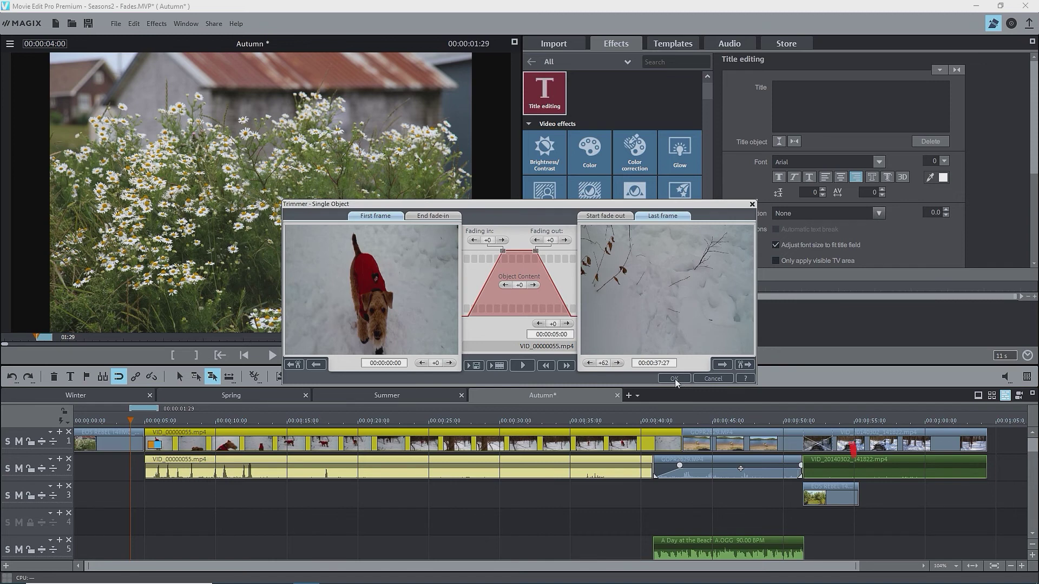
pyautogui.click(674, 379)
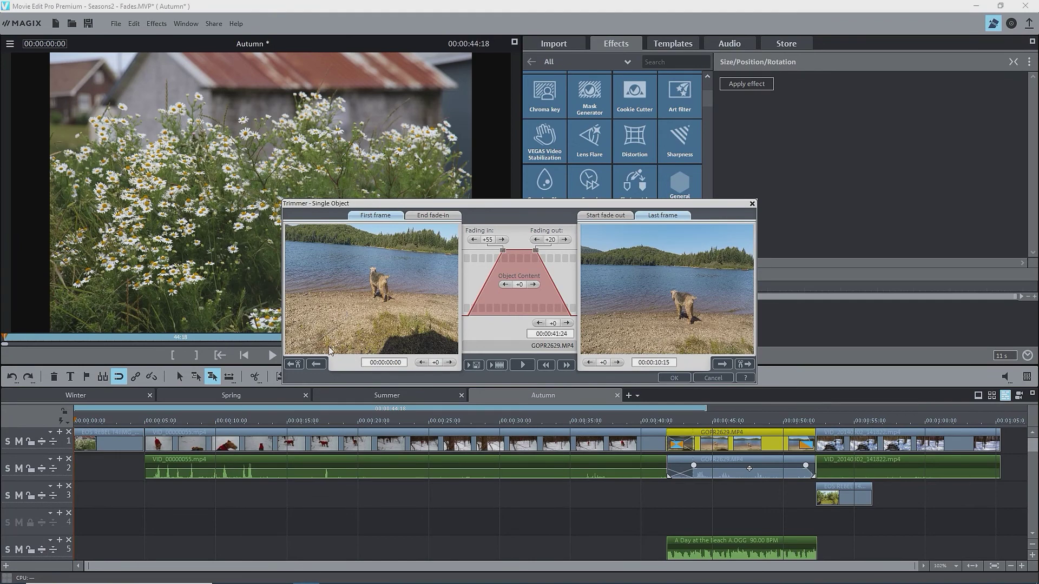
# View VID_00000055.mp4 and GOPR2629.MP4 in the object trimmer, check the crossfade between them in the edit trimmer, and close it
pyautogui.click(317, 365)
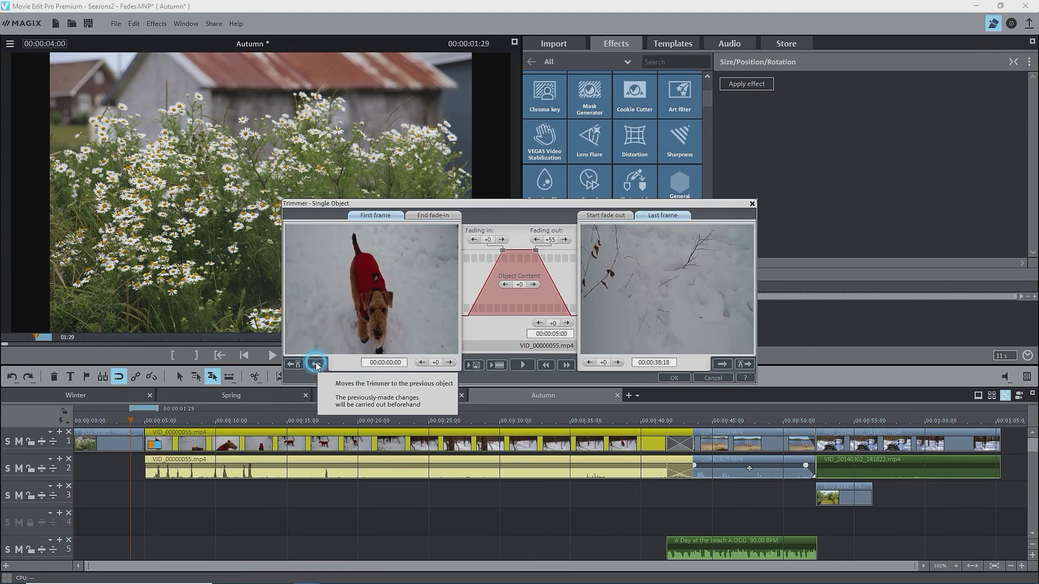
pyautogui.click(722, 364)
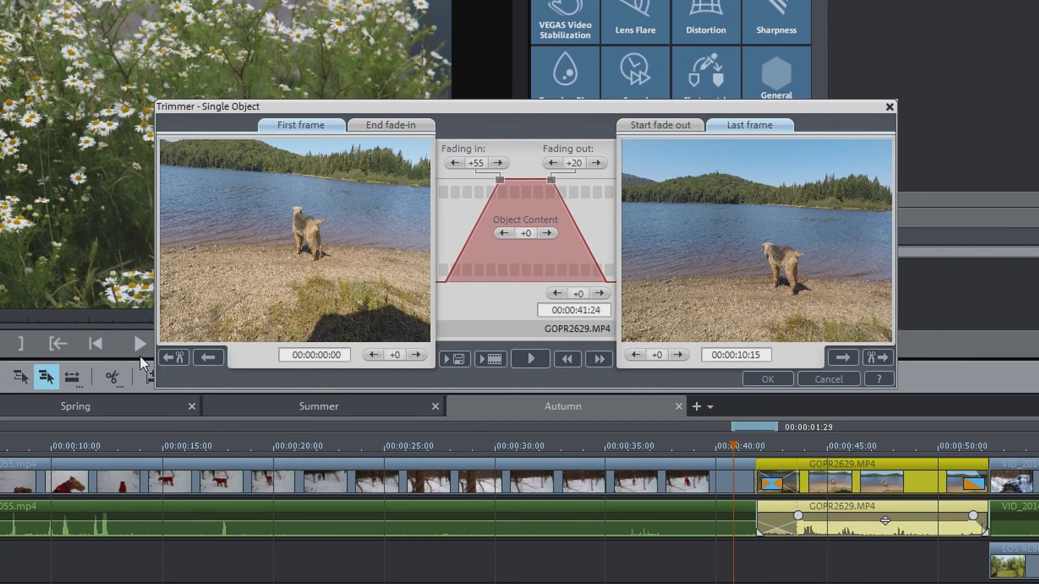
pyautogui.click(171, 355)
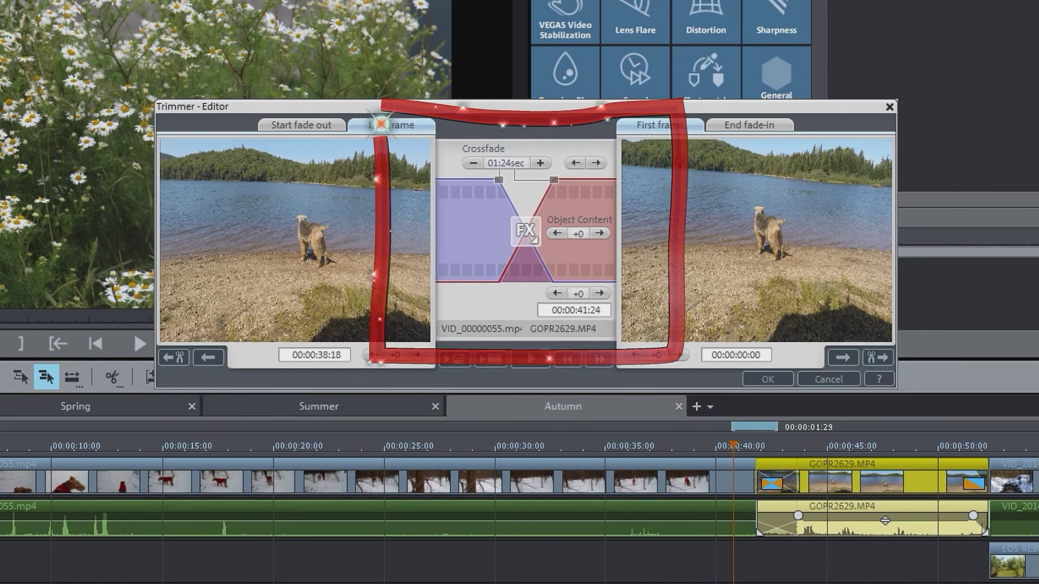
pyautogui.click(768, 379)
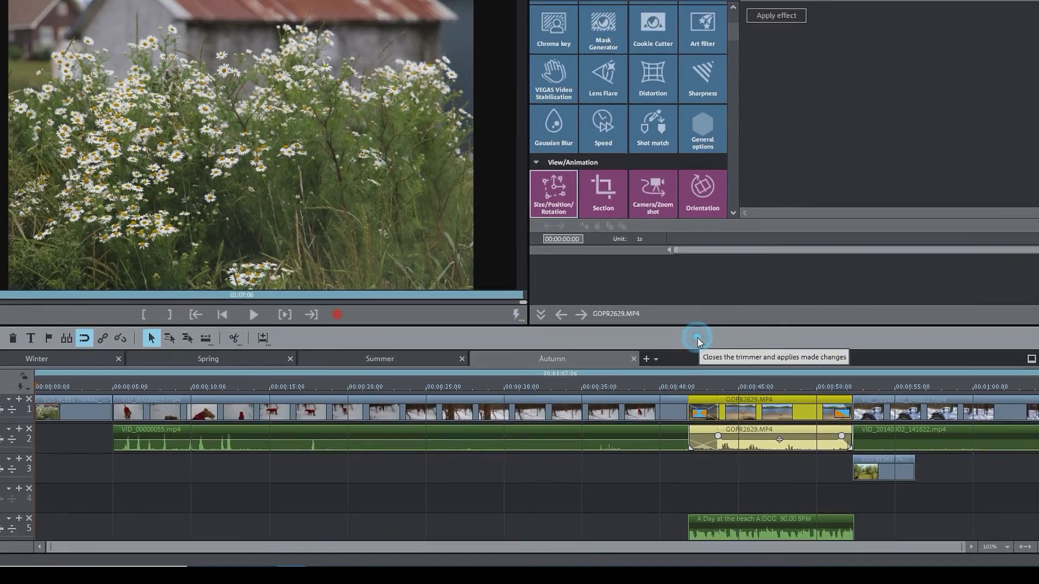